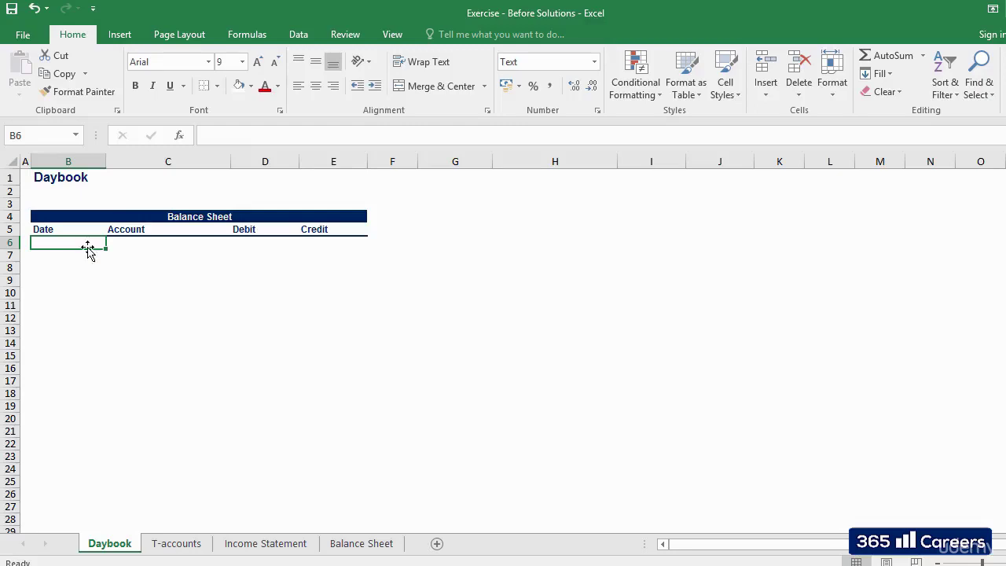
Look through the Daybook, T-accounts, Income Statement and Balance Sheet worksheets to see how the exercise is laid out
left_click(78, 268)
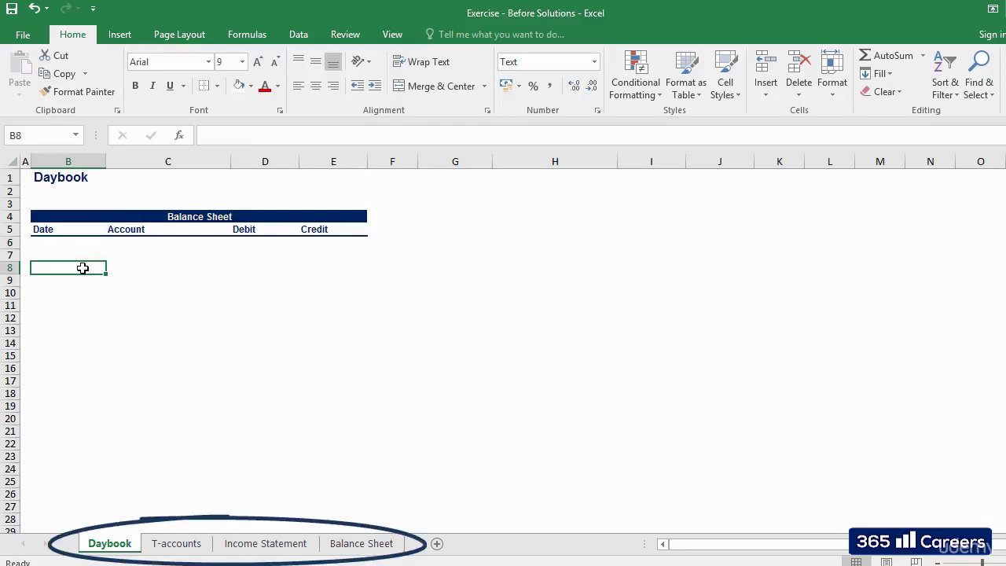
left_click(177, 543)
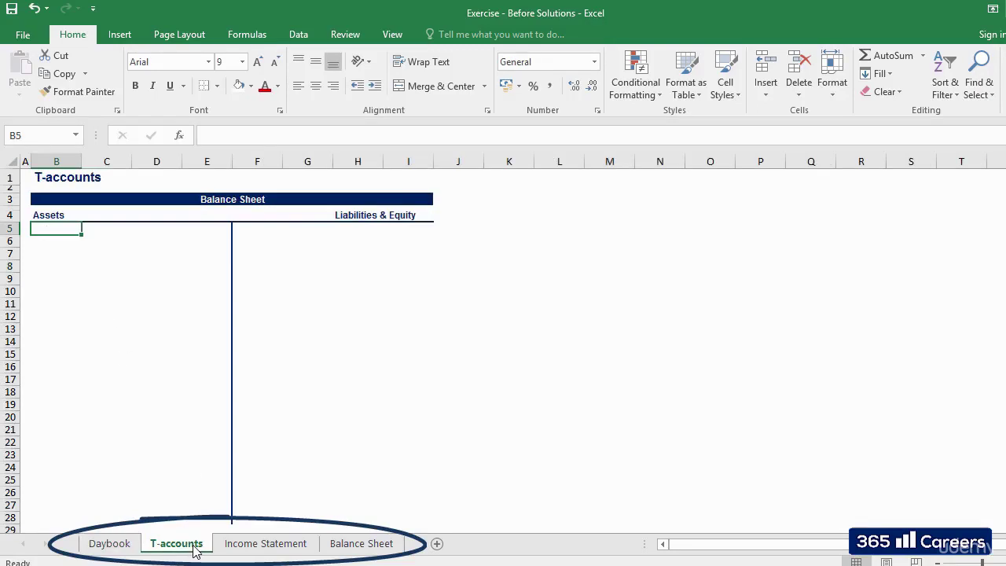
left_click(264, 550)
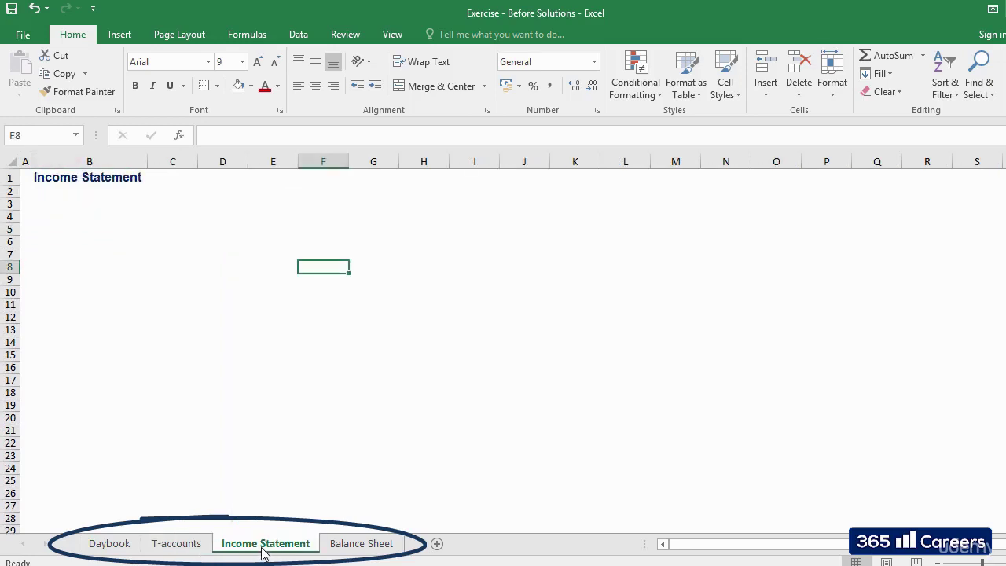
left_click(361, 546)
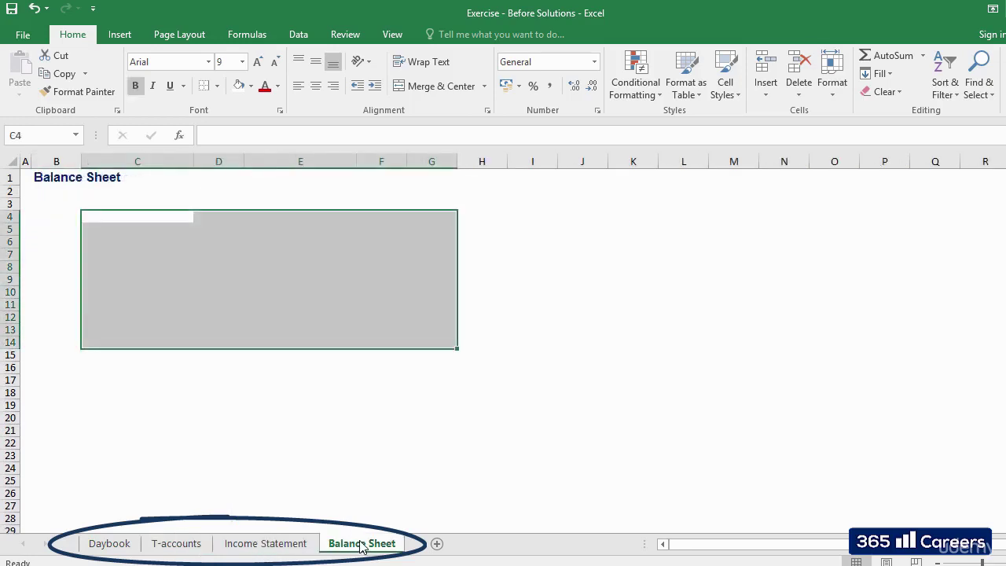
left_click(235, 422)
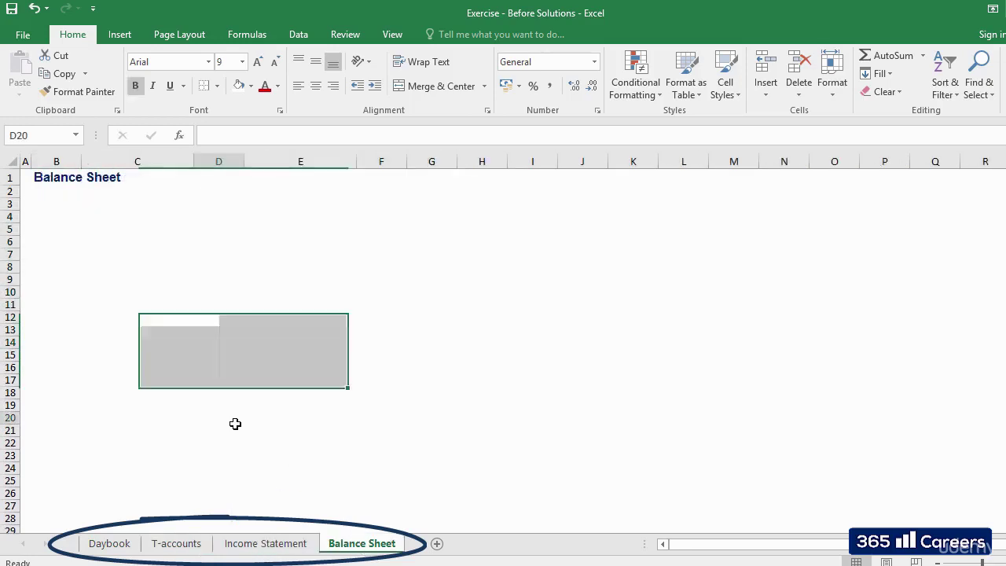
left_click(67, 206)
left_click_drag(81, 204, 471, 431)
left_click(388, 427)
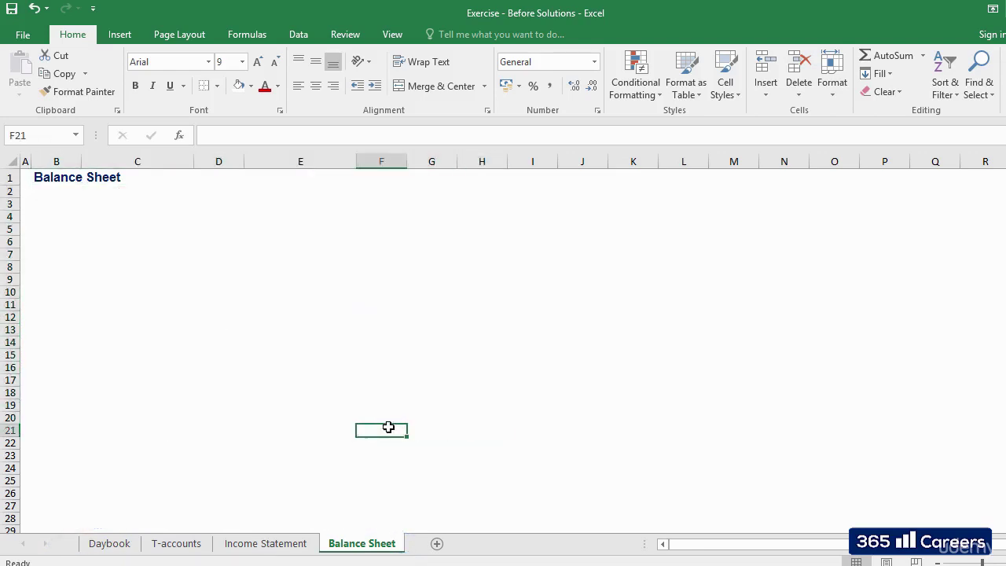
left_click(105, 542)
left_click(123, 430)
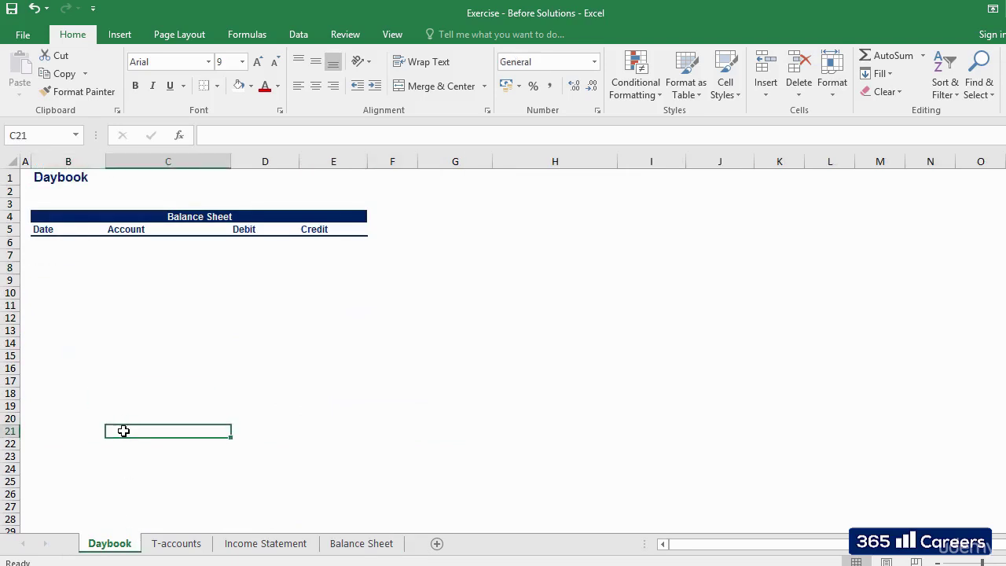
left_click(52, 244)
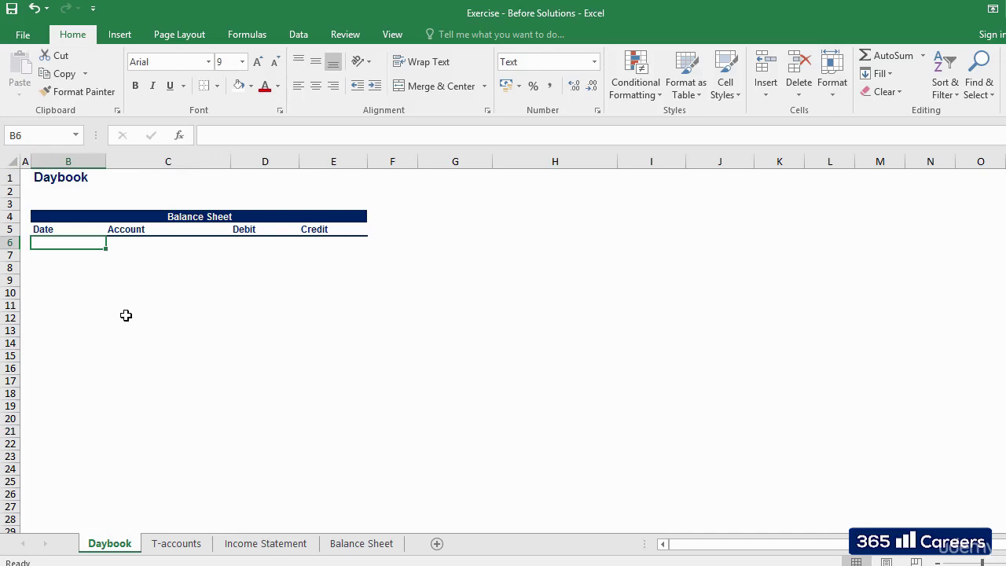
left_click(176, 543)
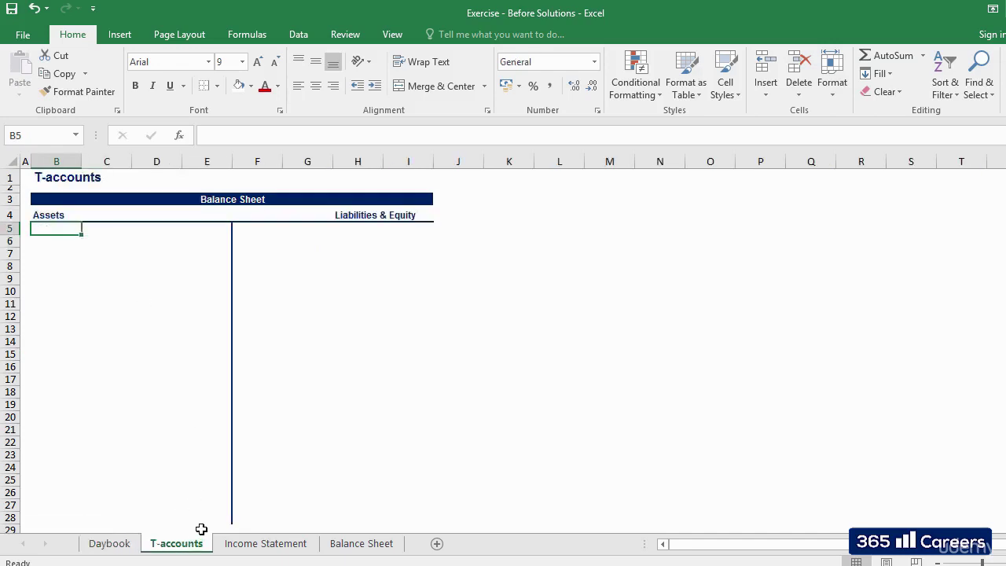
left_click(246, 545)
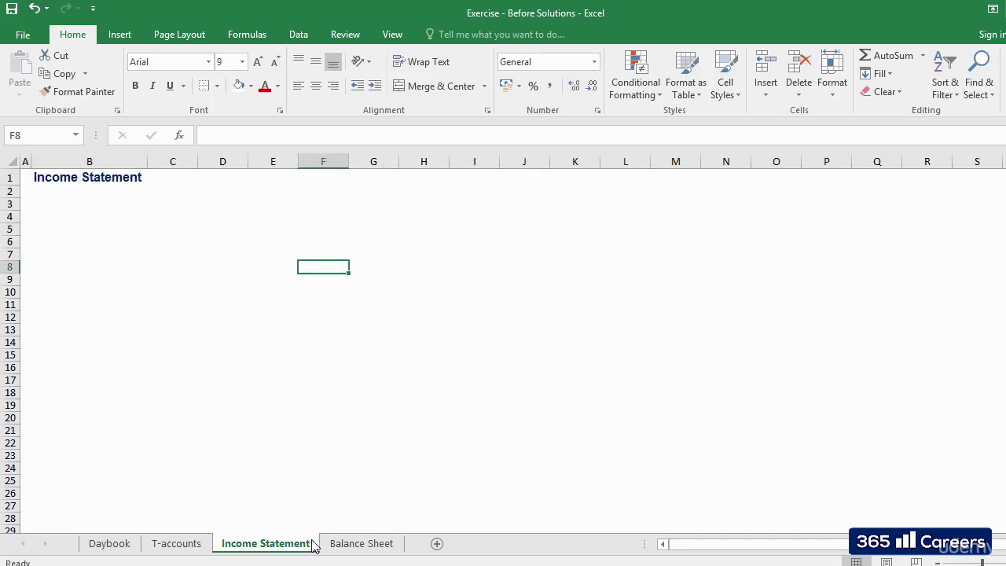
left_click(345, 544)
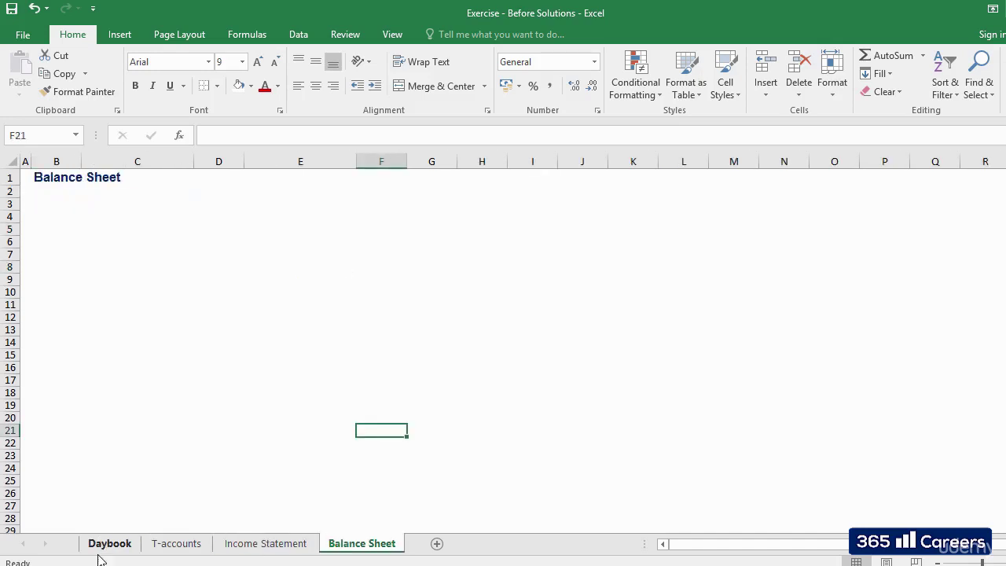
In the Daybook's Account column, enter Equity in C6 and Cash in C7
left_click(102, 545)
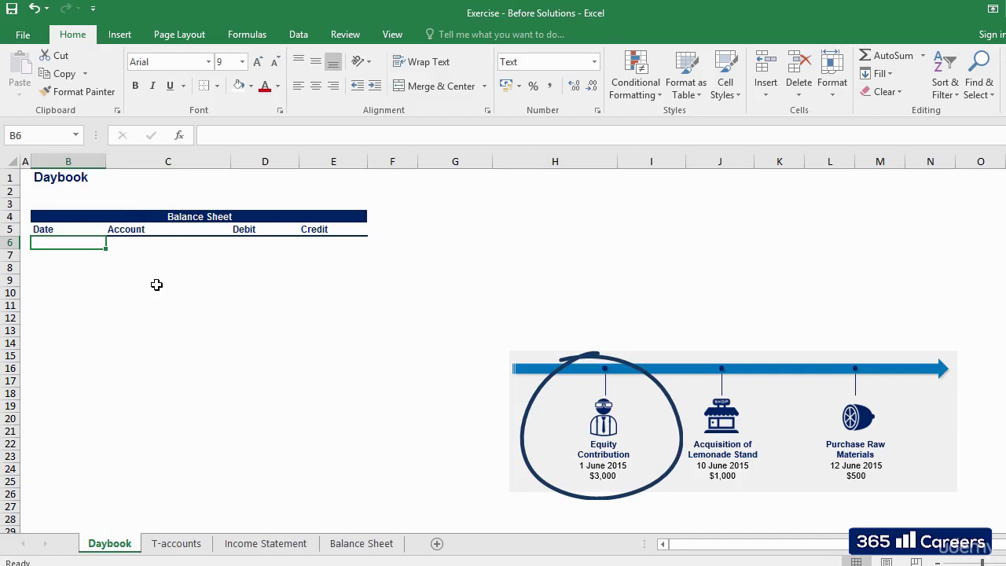
key("Tab")
type("Equity")
key("Return")
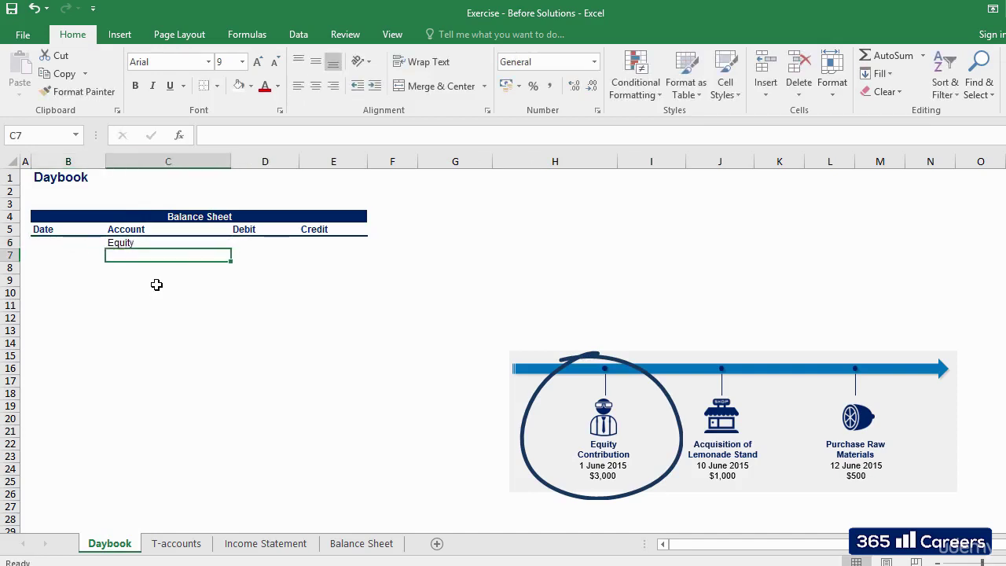
key("Up")
key("Left")
key("Down")
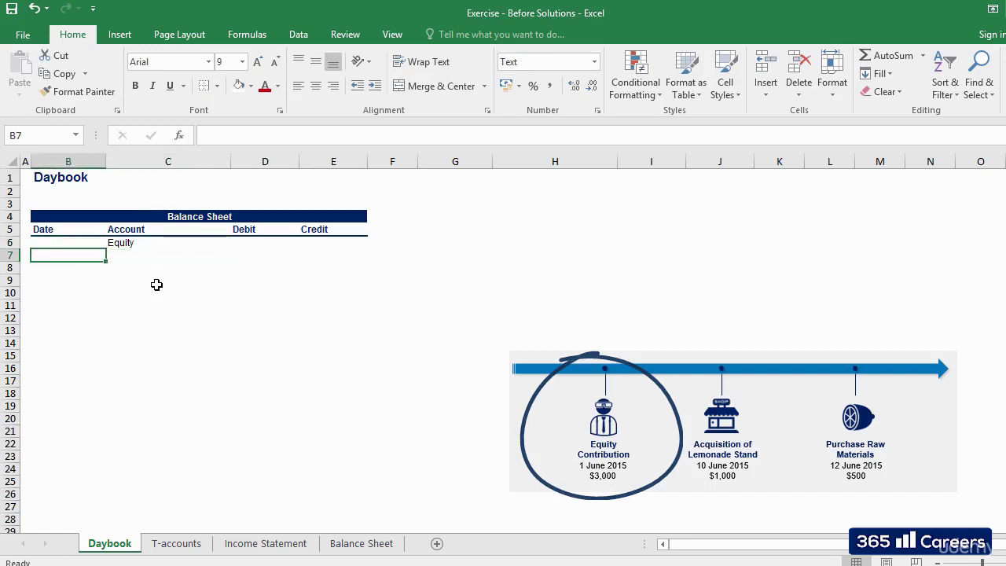
key("Right")
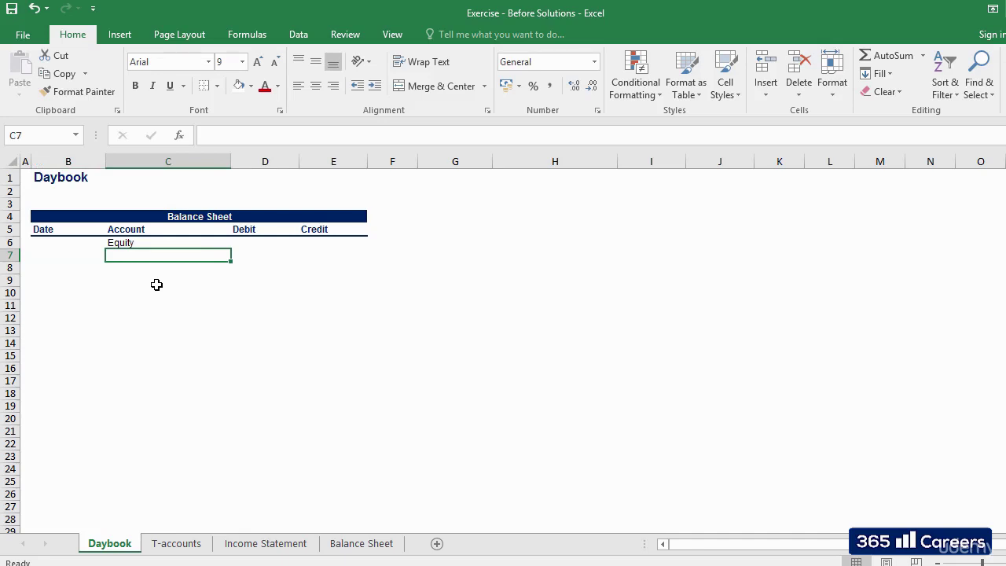
type("Cash")
key("Tab")
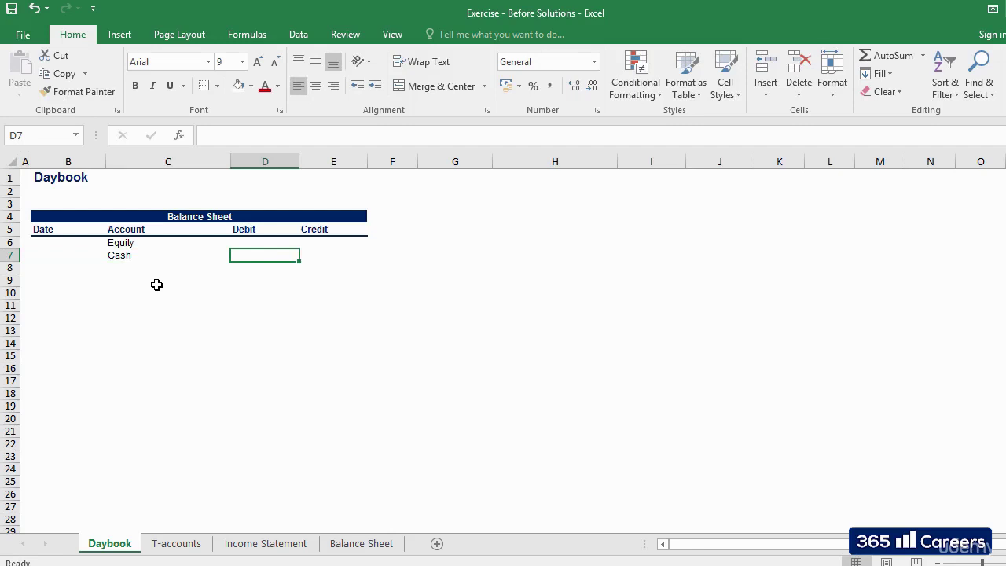
Enter the date 1 Jun 2015 in B6 for the Equity entry and copy it to B7 for the Cash entry
key("Left")
key("shift+Up")
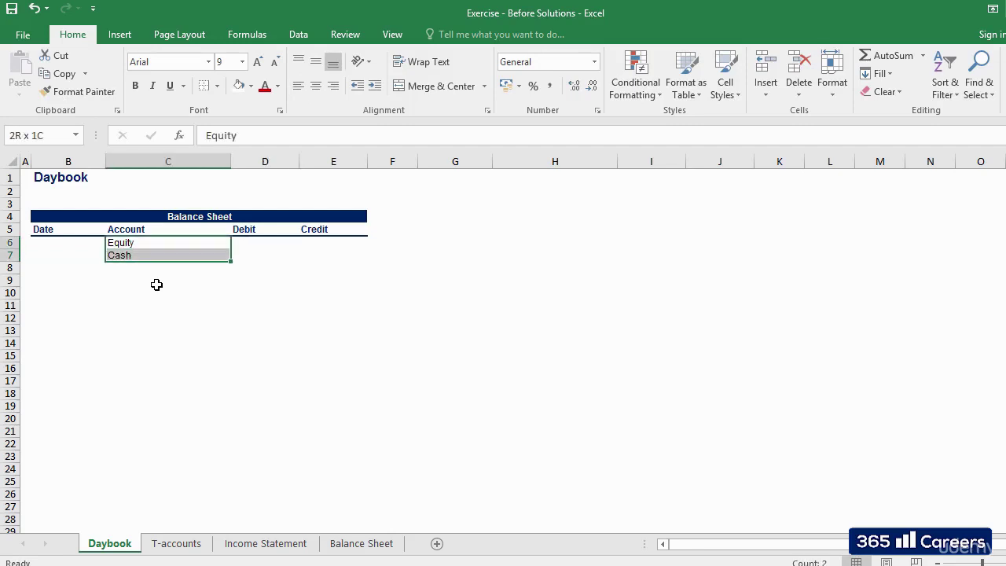
key("Left")
key("Up")
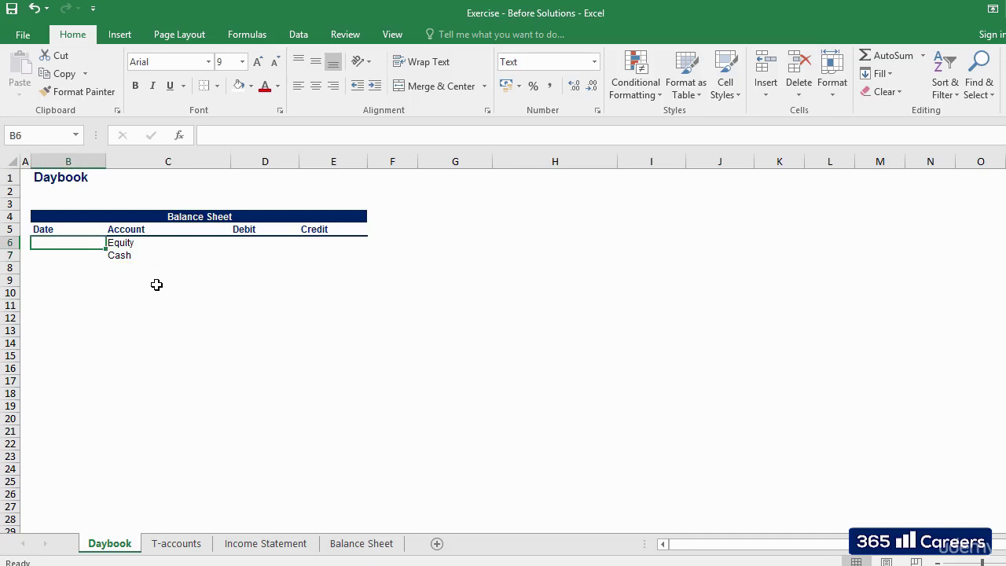
type("1 Jun 2")
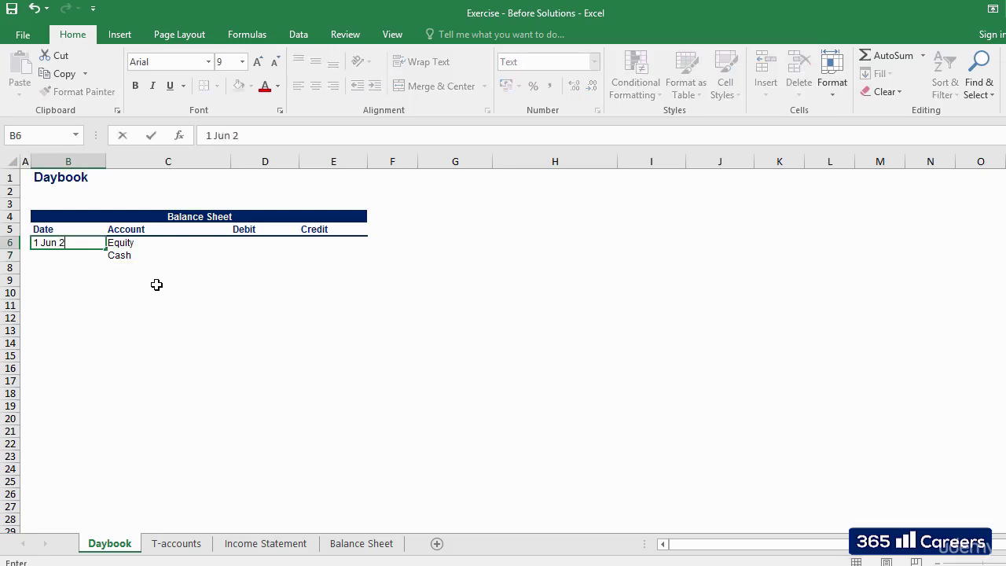
type("015")
key("Tab")
key("Left")
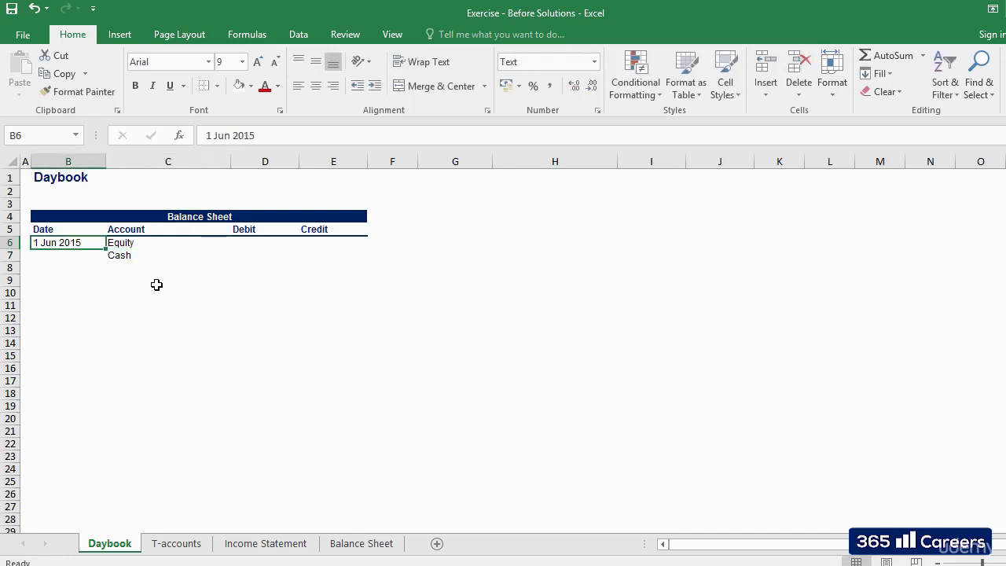
key("ctrl+c")
key("Down")
key("ctrl+v")
key("Right")
key("Escape")
key("Right")
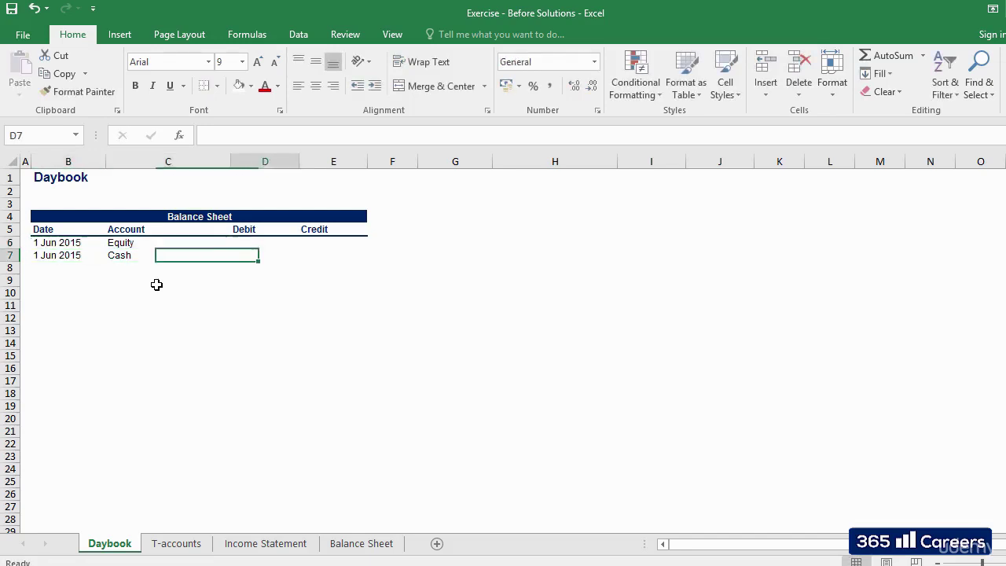
Enter 3000 in the Debit column of the Cash row
key("Right")
key("Left")
key("Left")
key("shift+Up")
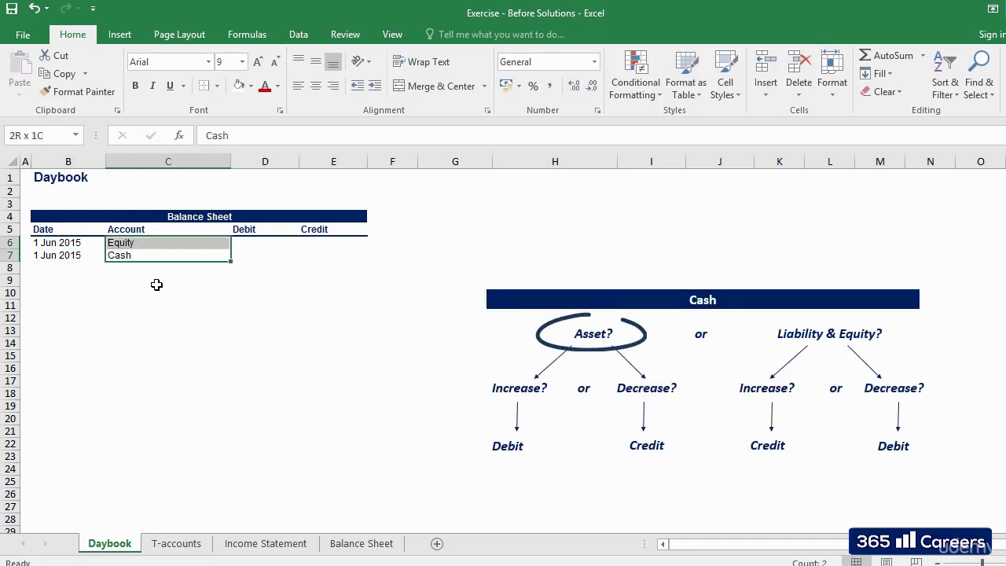
key("Right")
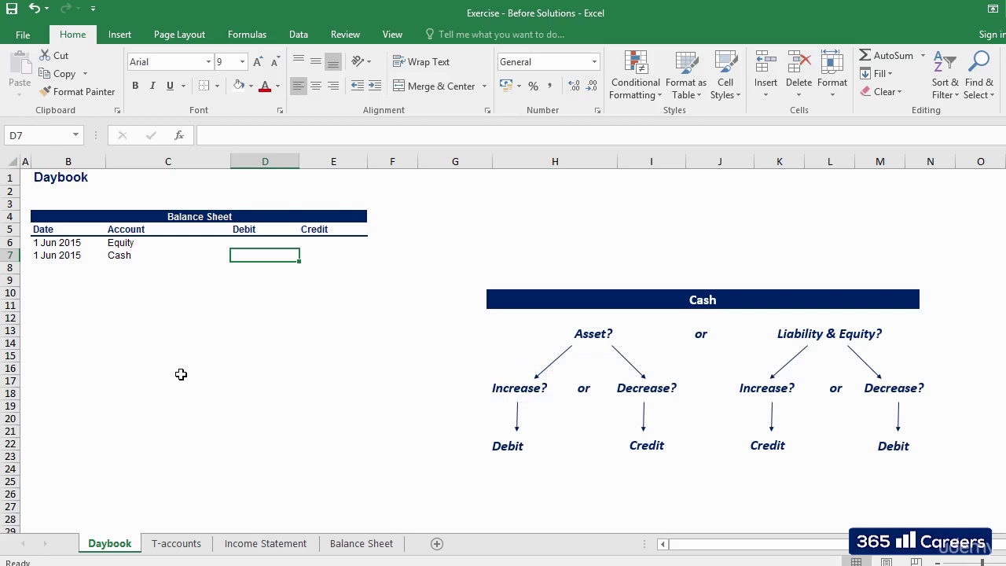
type("300")
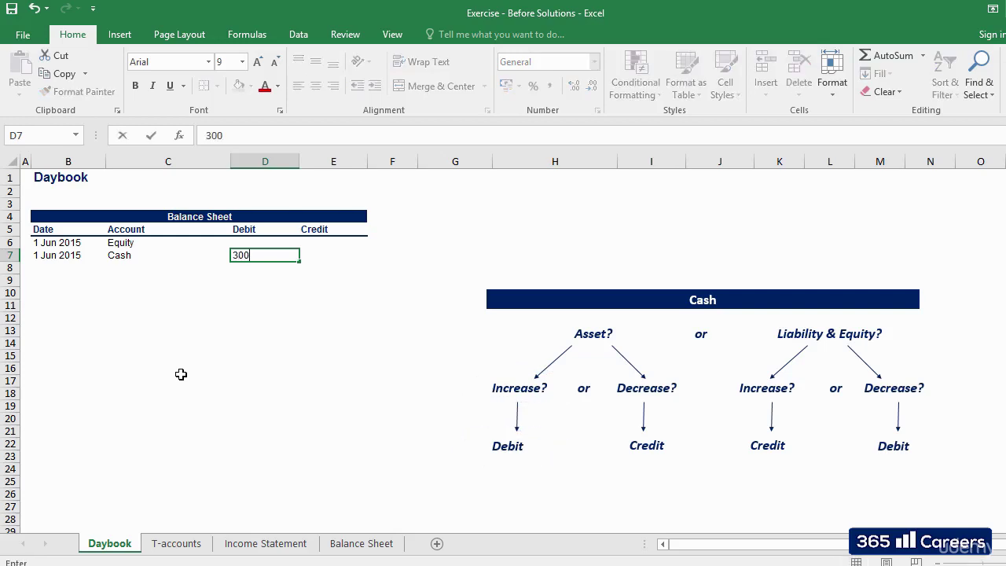
type("0")
key("Tab")
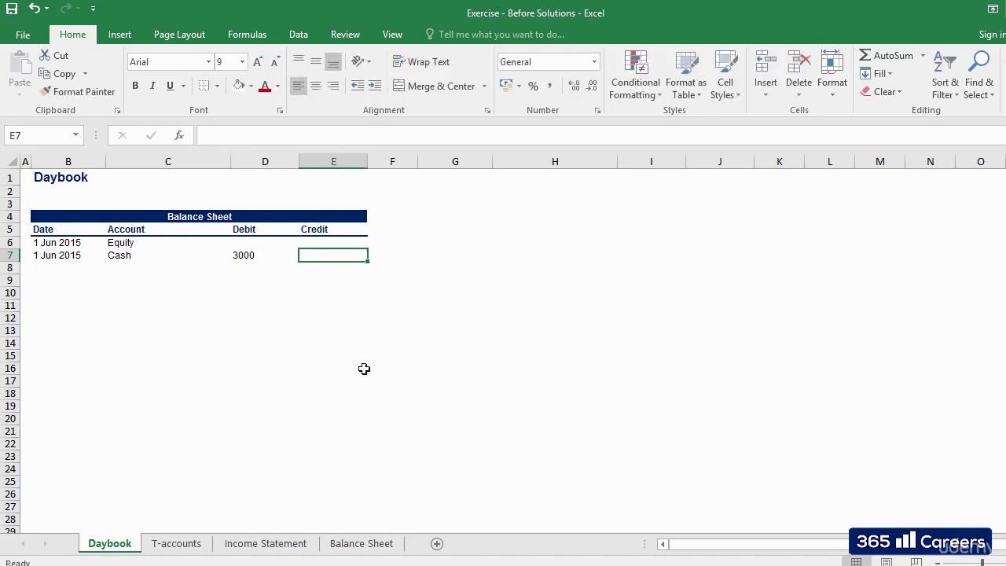
Enter 3000 in the Credit column of the Equity row
left_click(324, 243)
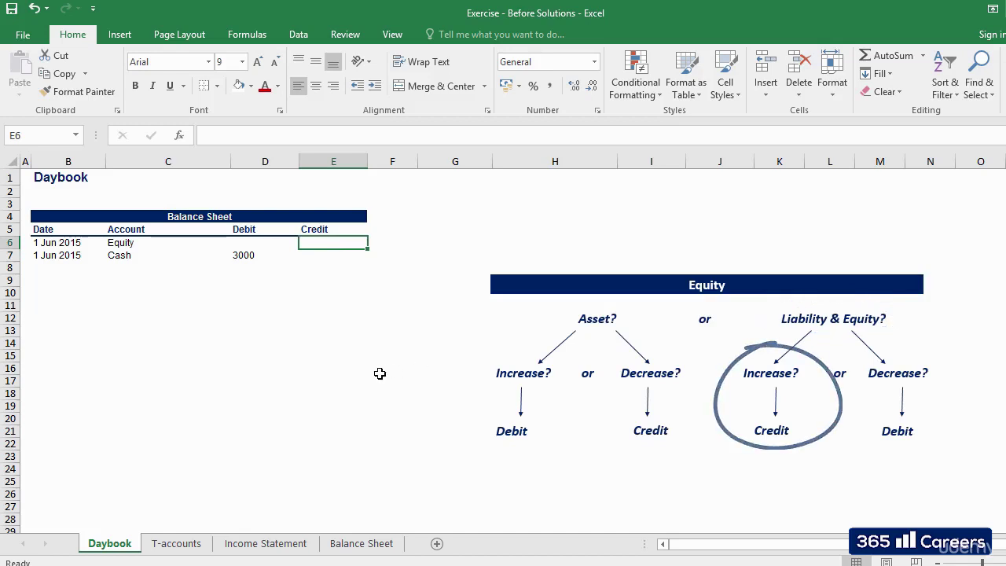
type("3000")
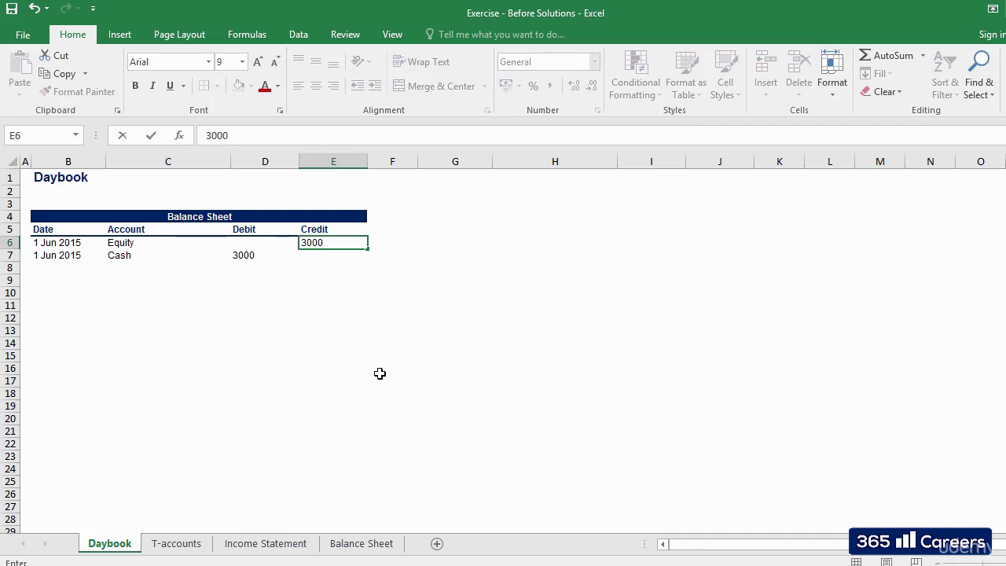
key("Tab")
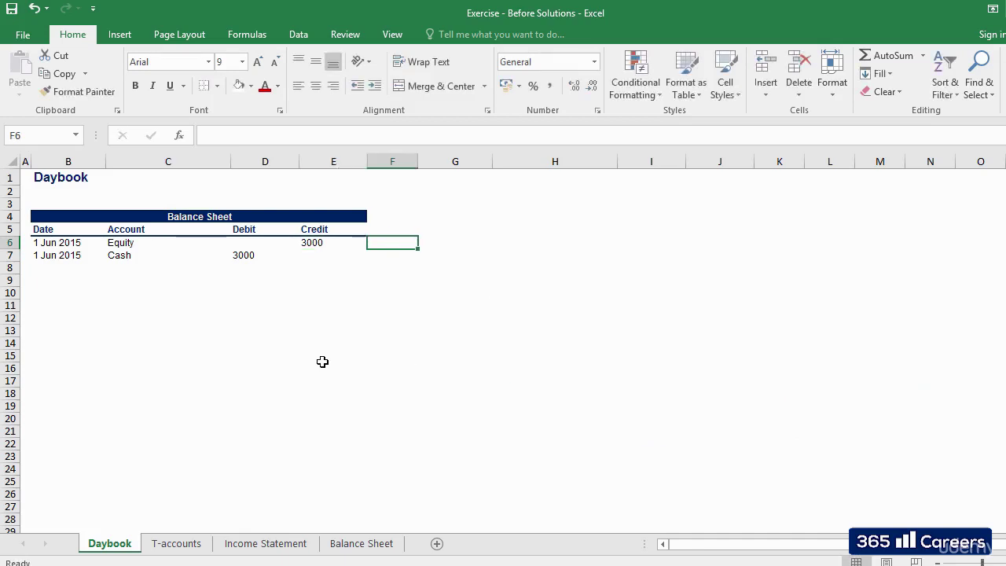
left_click(69, 268)
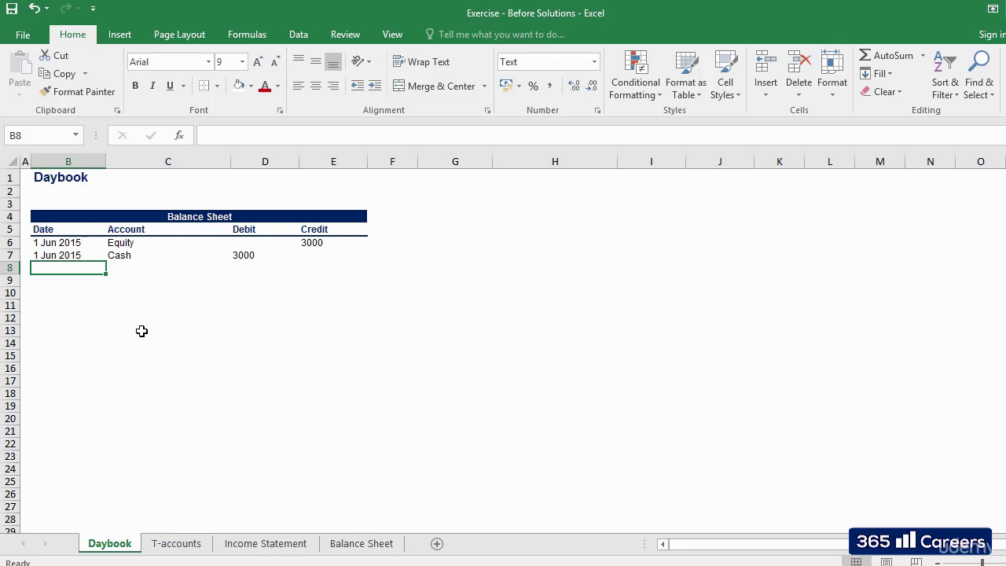
On the T-accounts sheet, apply a bottom border to cells C6:D6 under Assets
key("ctrl+Page_Down")
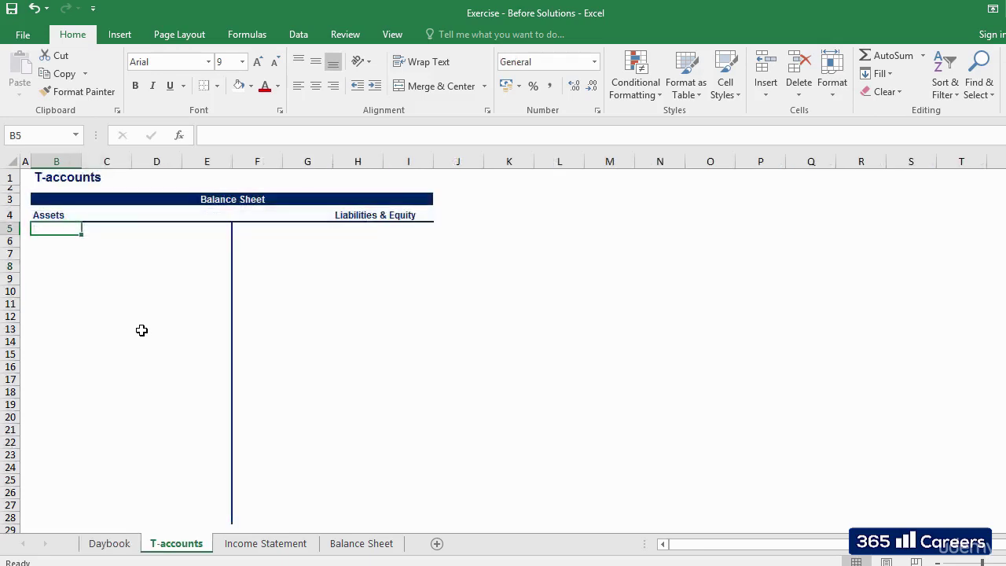
left_click(109, 293)
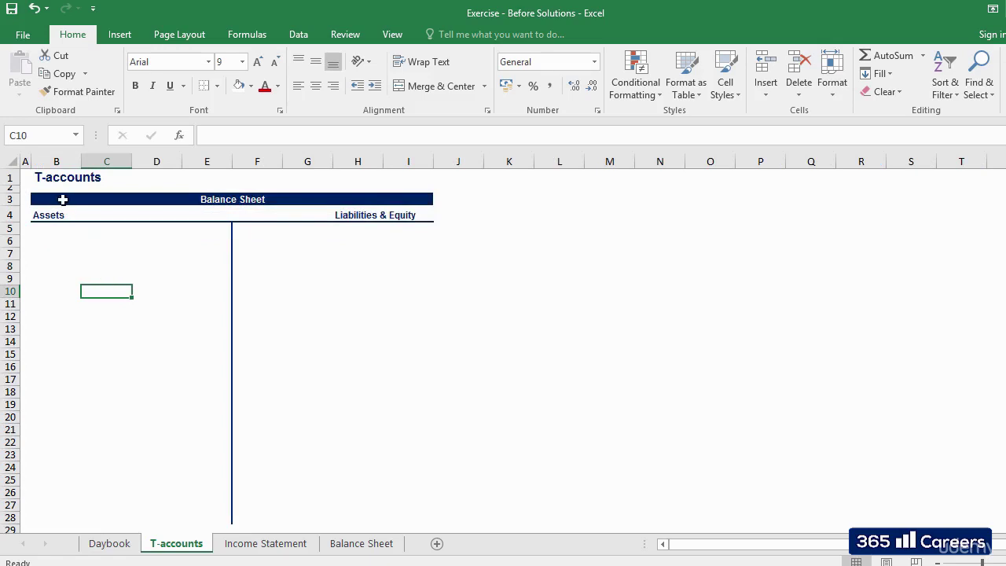
left_click(103, 245)
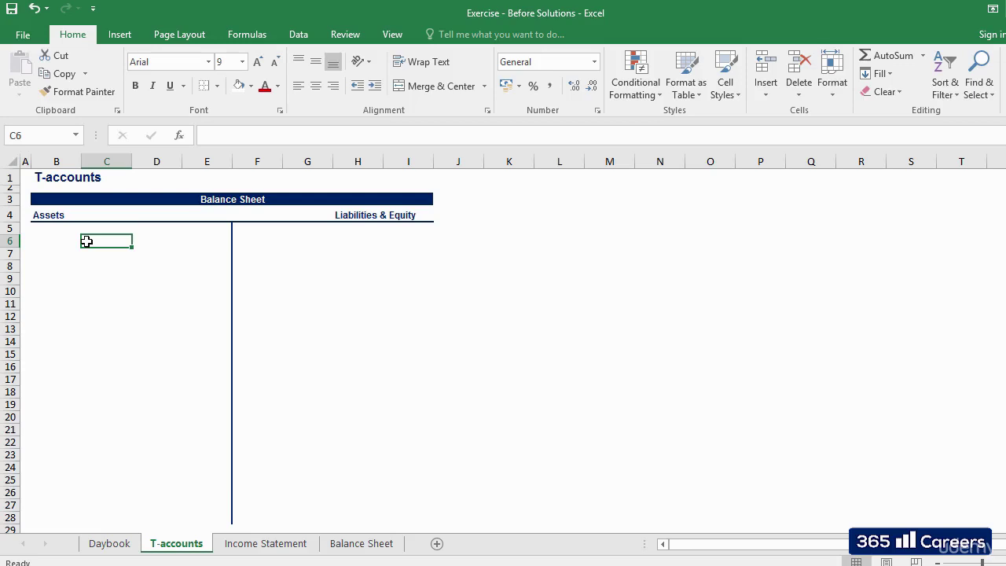
key("shift+Right")
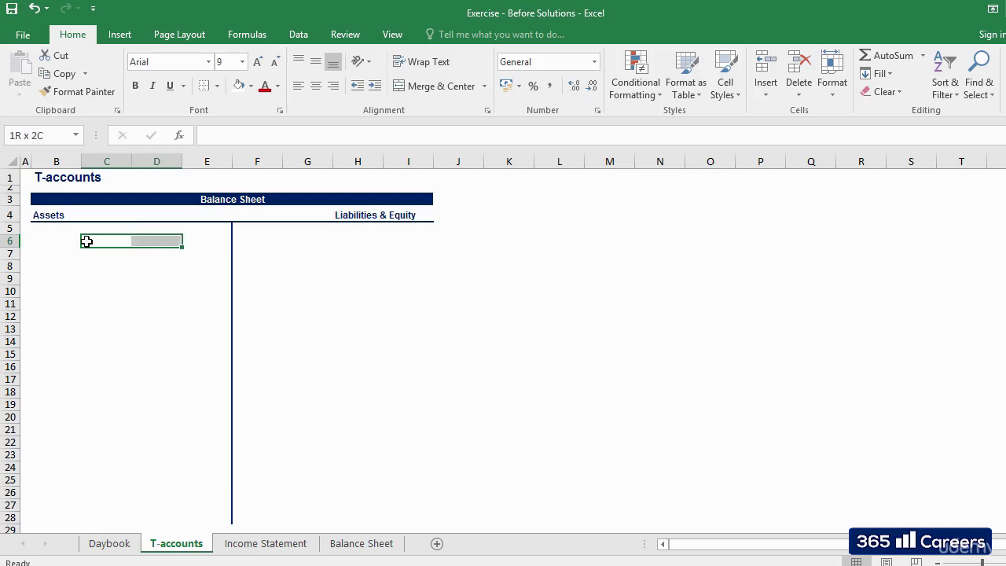
left_click(218, 89)
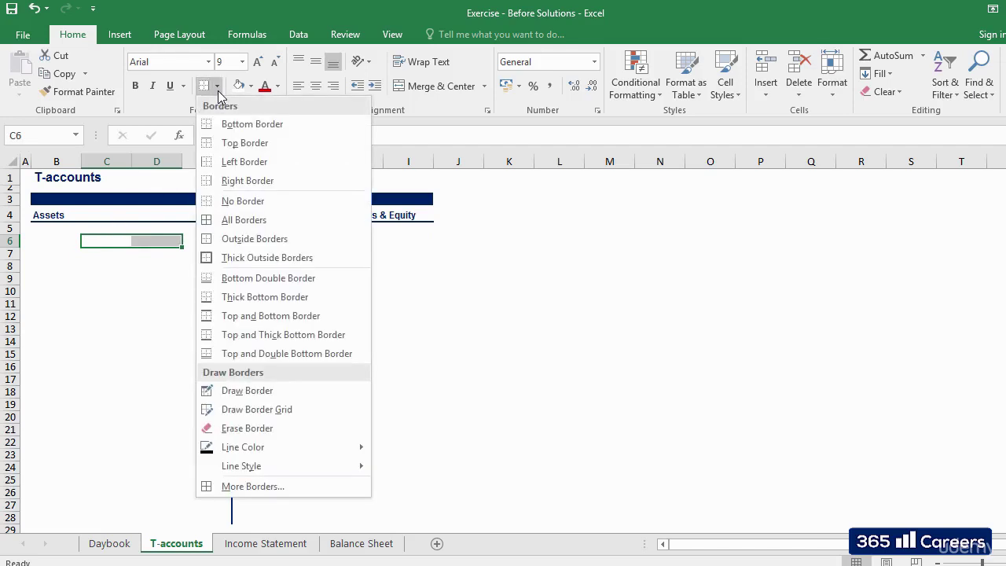
left_click(235, 125)
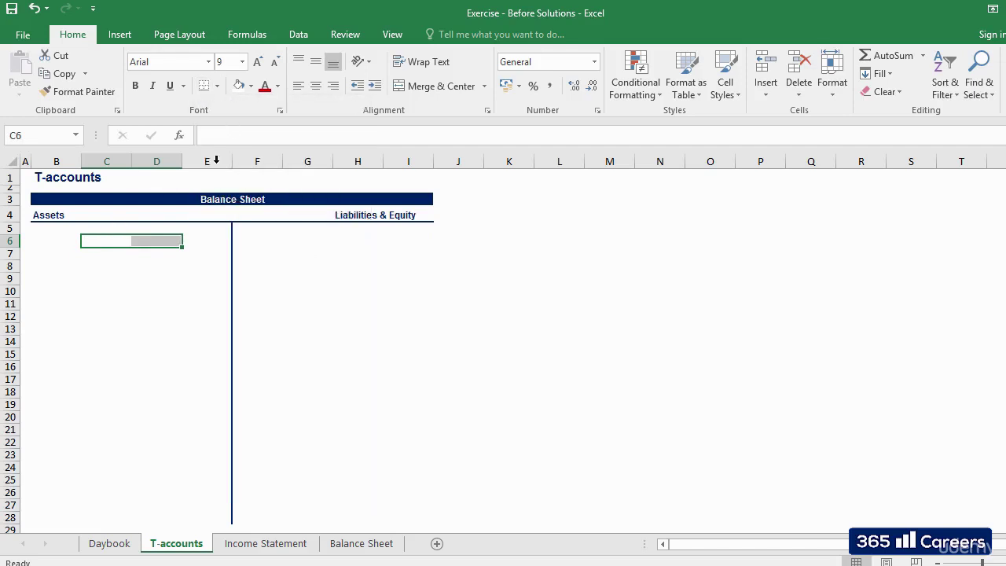
Apply a right border to cells C7:C9 to form the vertical stem of the T-account under Assets
left_click(117, 262)
left_click_drag(117, 254, 117, 275)
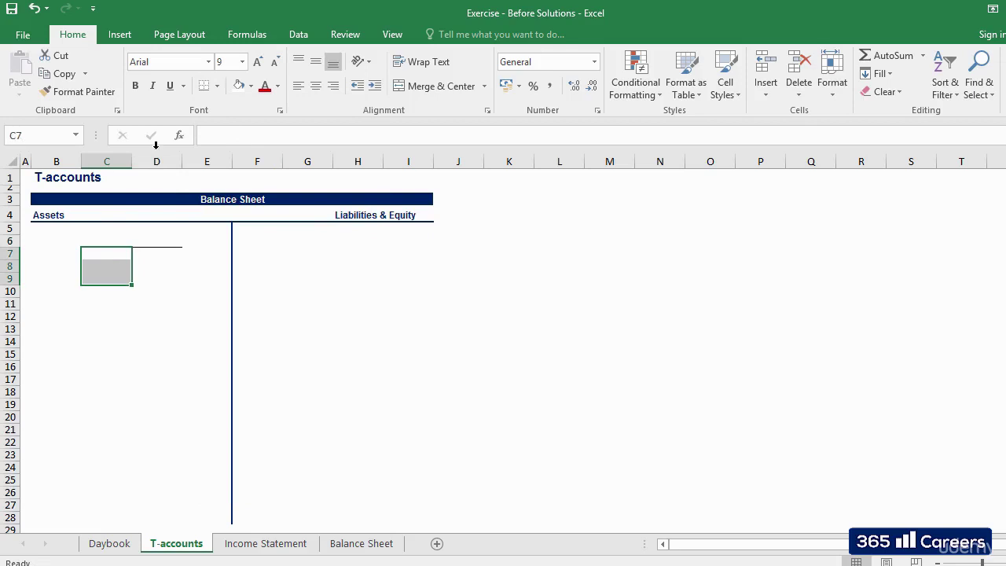
left_click(217, 86)
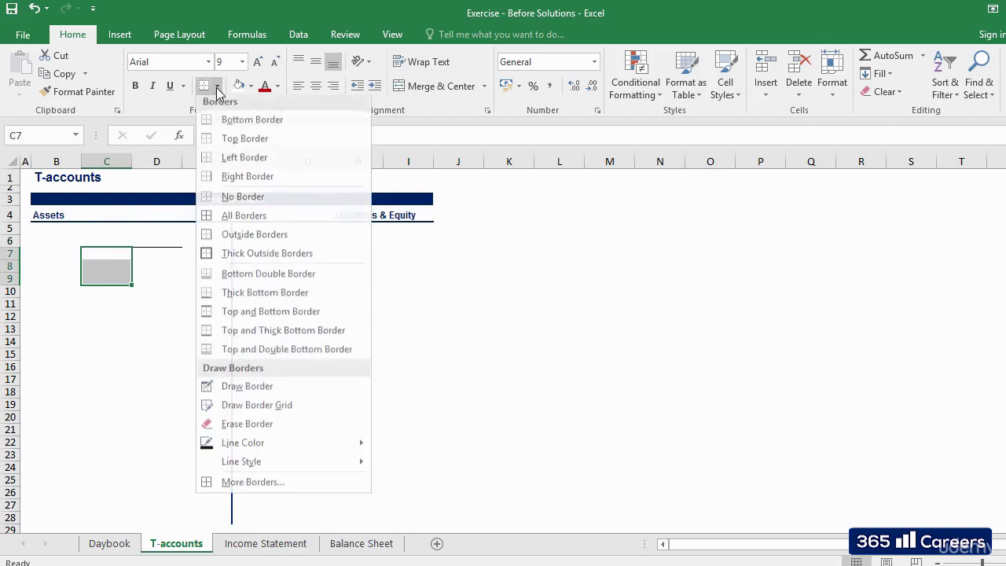
left_click(228, 180)
left_click(165, 272)
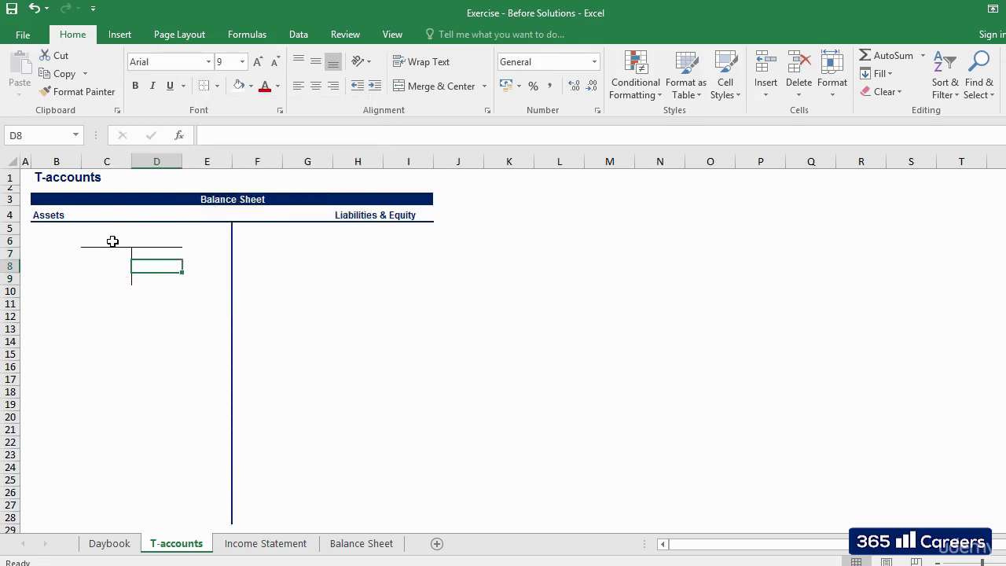
Merge and center C6:D6 and enter the bold heading Cash above the T-account
left_click_drag(112, 242, 144, 240)
left_click(443, 86)
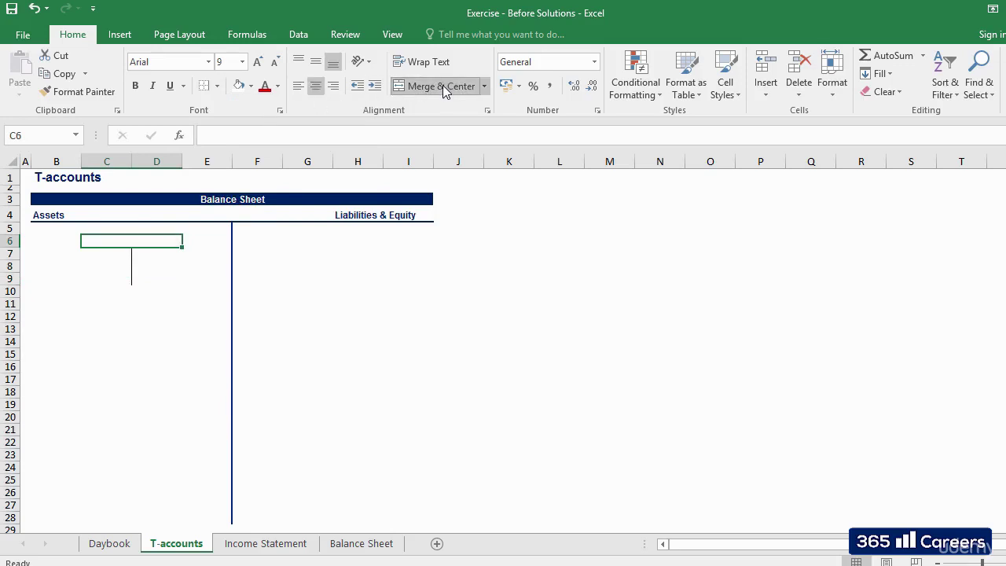
type("Cash")
key("Tab")
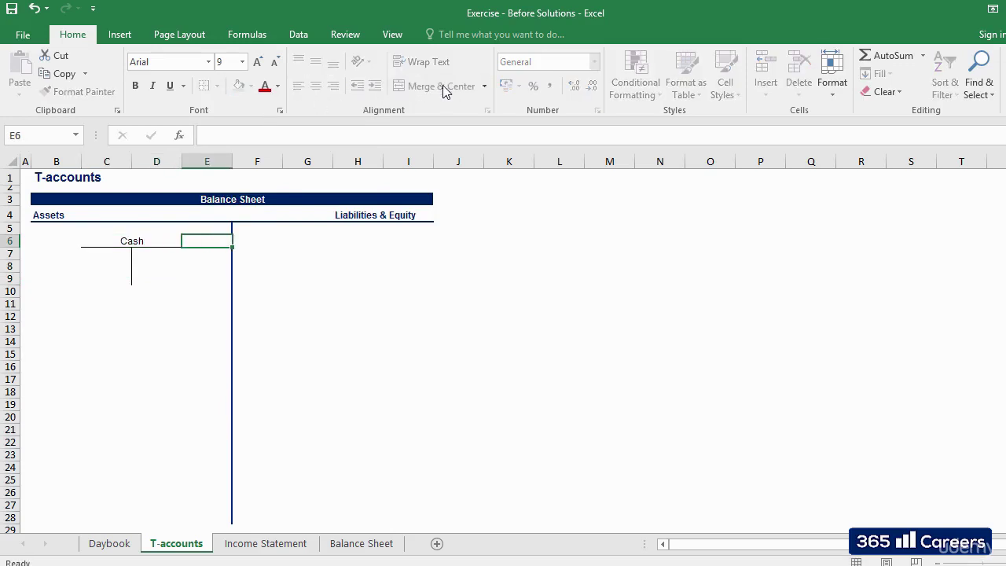
key("Left")
key("ctrl+b")
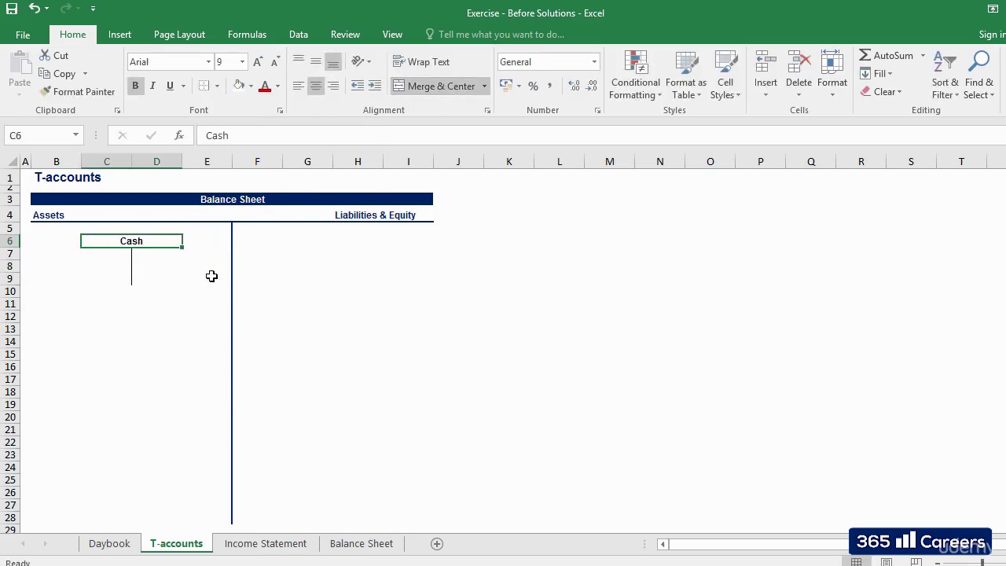
left_click(188, 306)
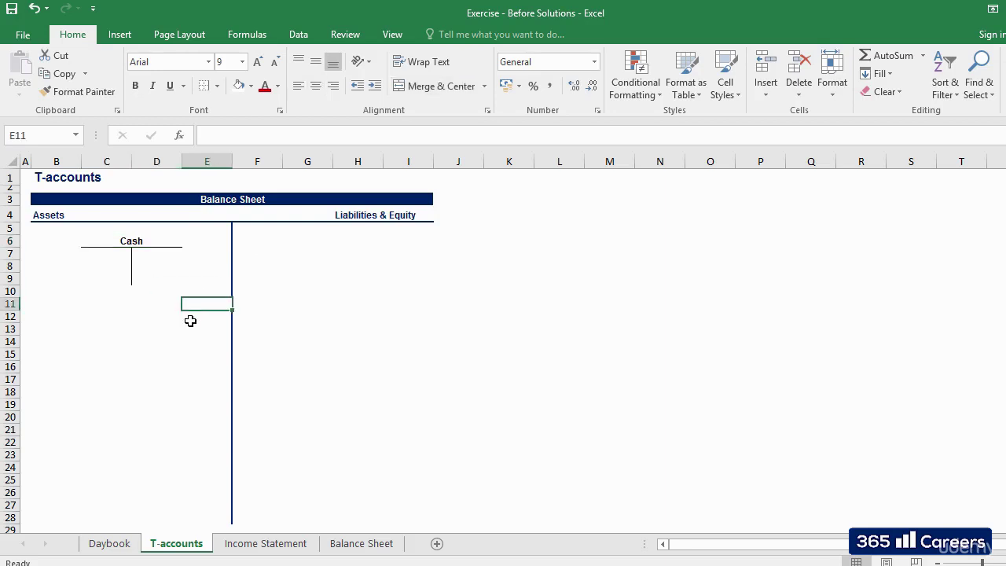
Copy the Cash T-account in C6:D9 to G6 under Liabilities & Equity
left_click(157, 277)
left_click_drag(101, 243, 99, 275)
key("ctrl+c")
key("Right")
key("Right")
key("Right")
key("ctrl+v")
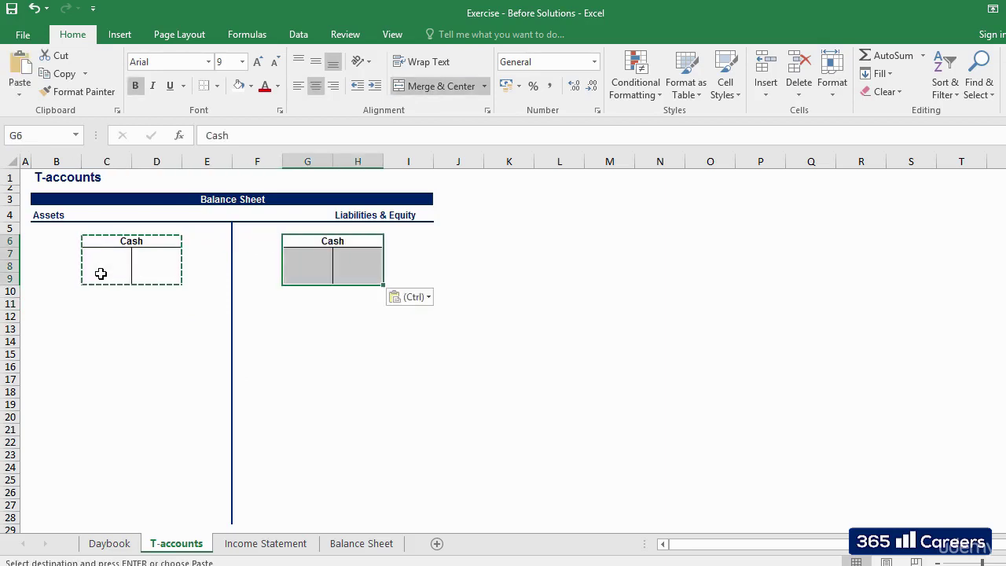
key("Down")
key("Escape")
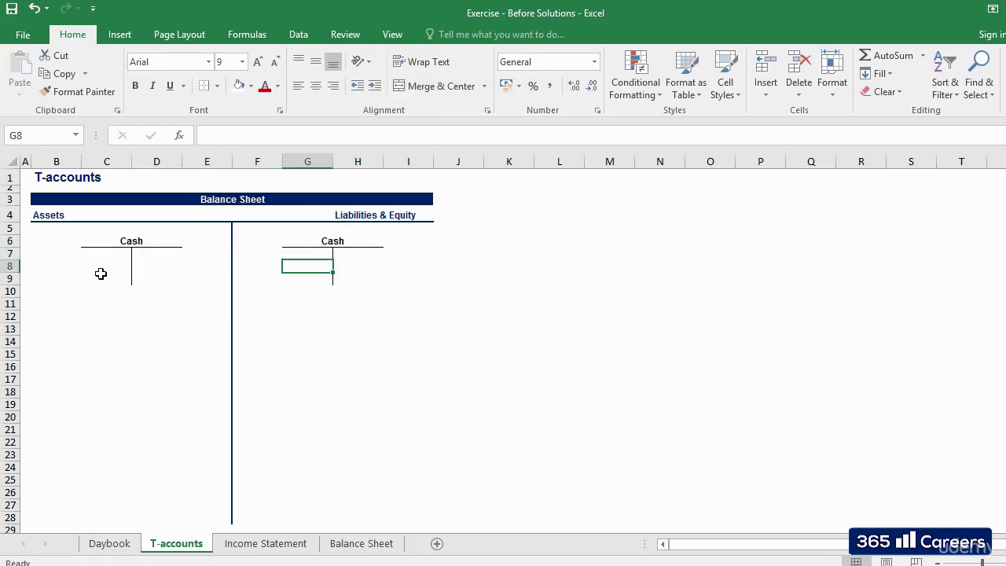
Change the heading of the copied T-account under Liabilities & Equity to Equity
key("Up")
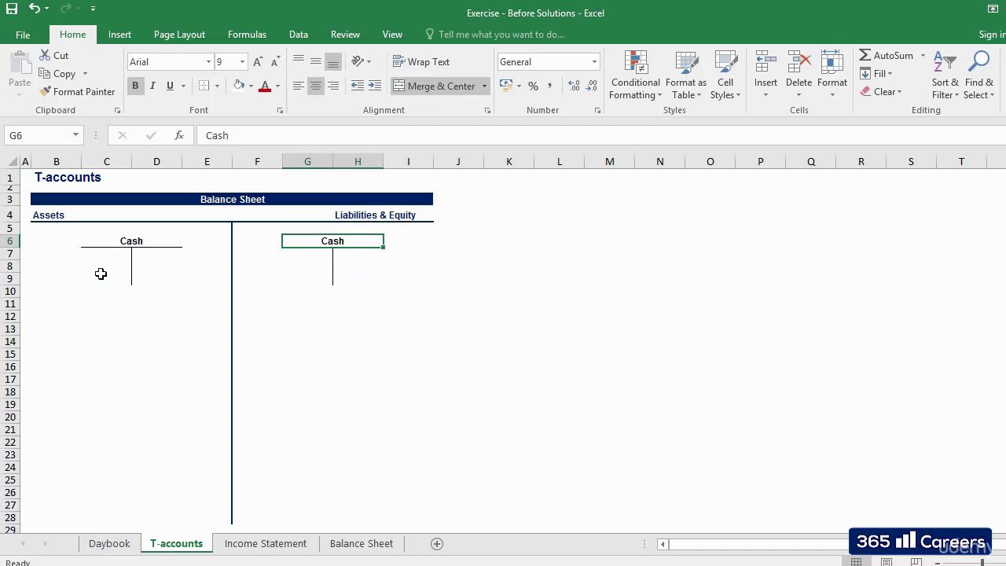
key("F2")
key("BackSpace")
key("BackSpace")
key("BackSpace")
key("BackSpace")
type("Equity")
key("Tab")
key("Down")
key("Down")
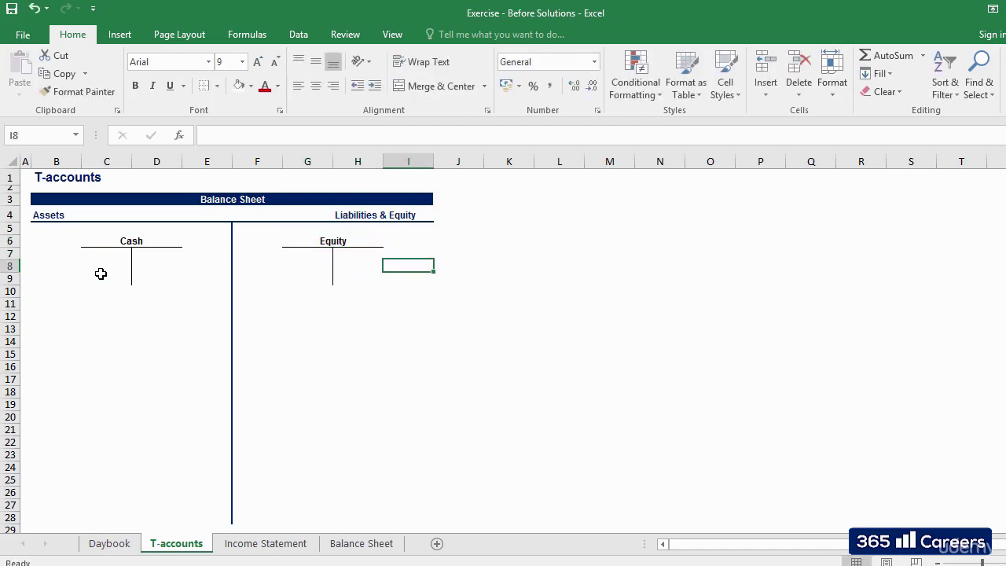
Enter 3000 on the debit side of the Cash T-account in C7
key("Left")
key("Left")
key("Down")
key("Left")
key("Down")
key("Left")
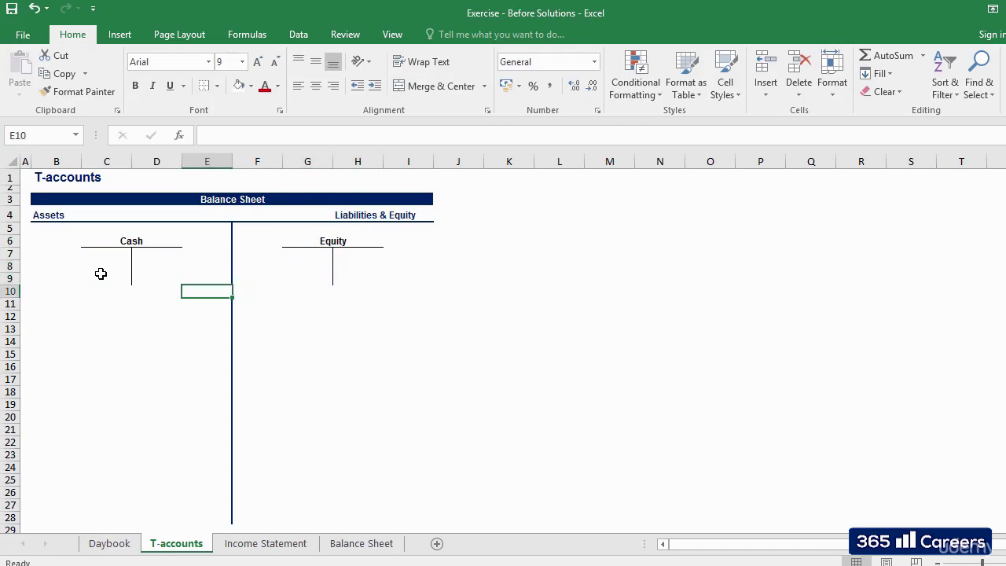
key("Up")
key("Left")
key("Left")
key("Up")
key("Up")
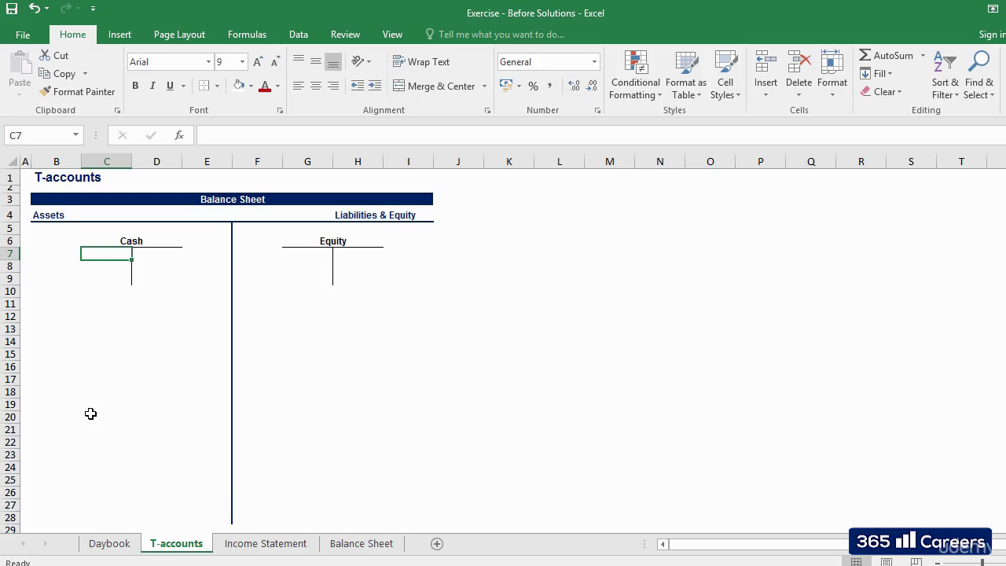
type("3000")
Enter 3000 on the credit side of the Equity T-account in H7
key("Right")
key("Right")
key("Right")
key("Right")
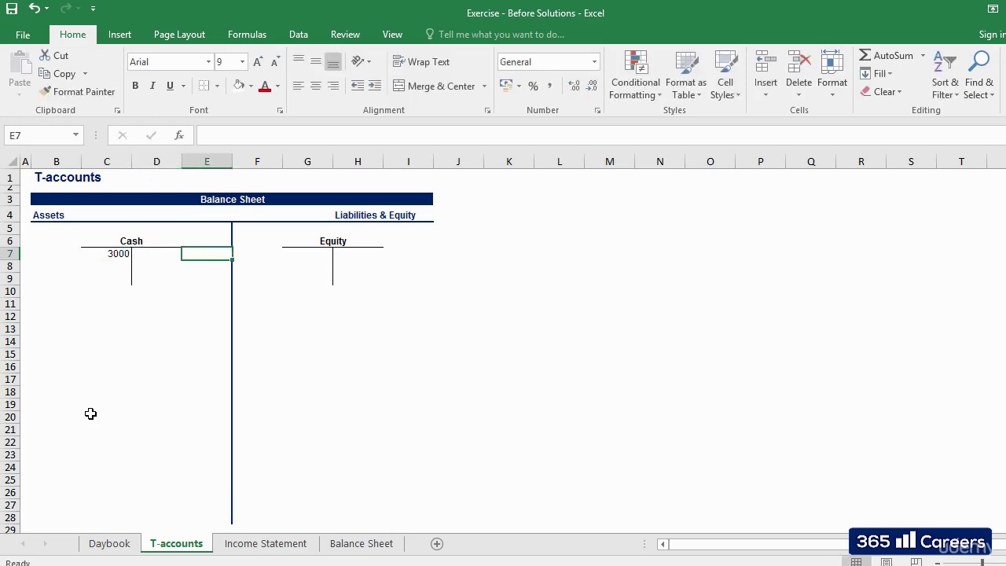
key("Right")
type("3000")
key("Right")
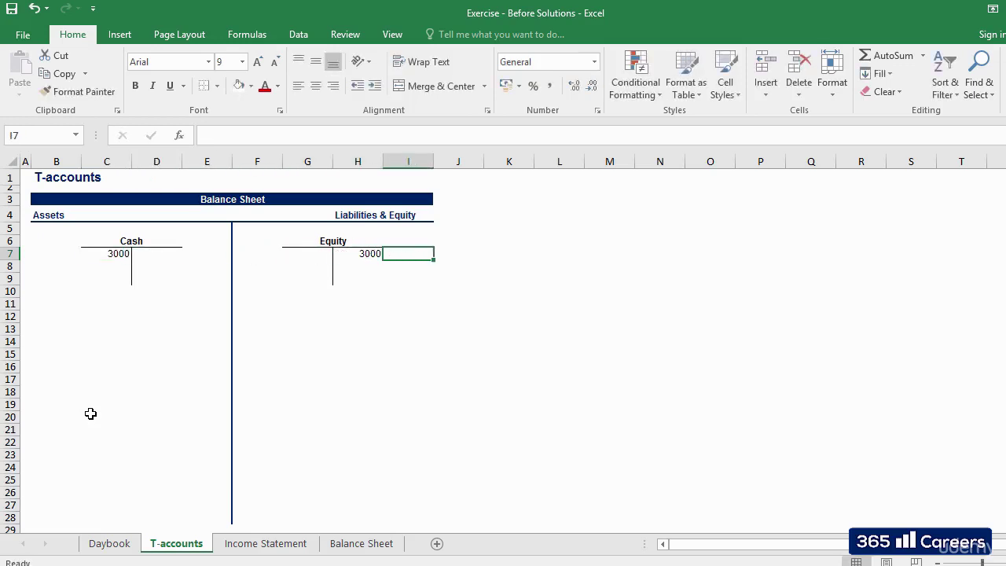
left_click(209, 469)
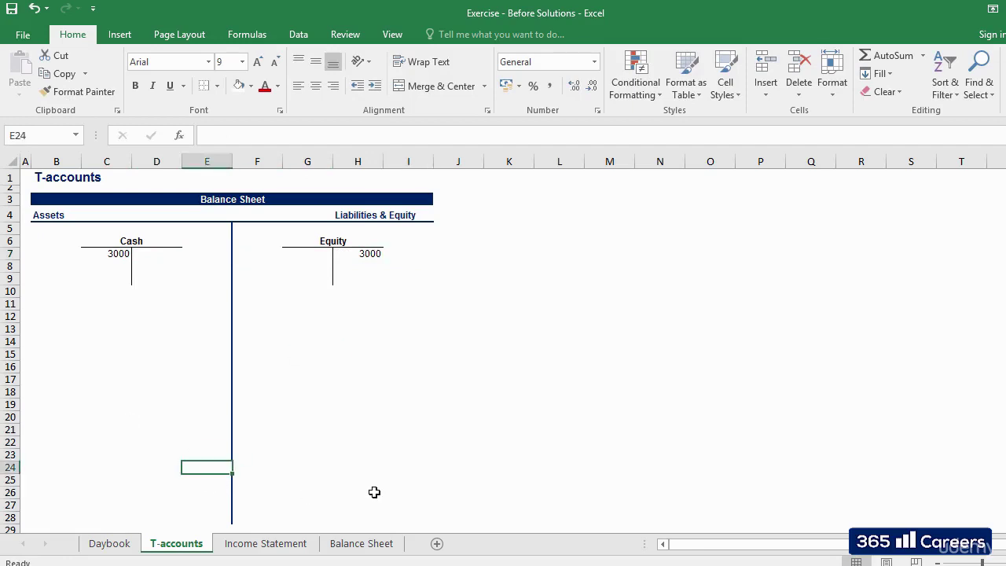
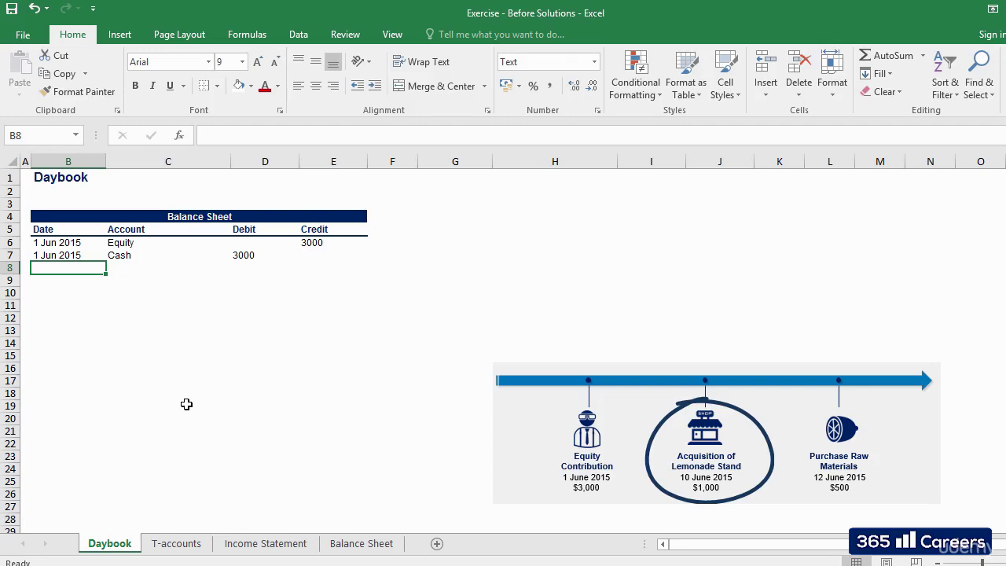
On the Daybook sheet, enter the date 10 Jun 2015 in B8 and copy it to B9
type("10")
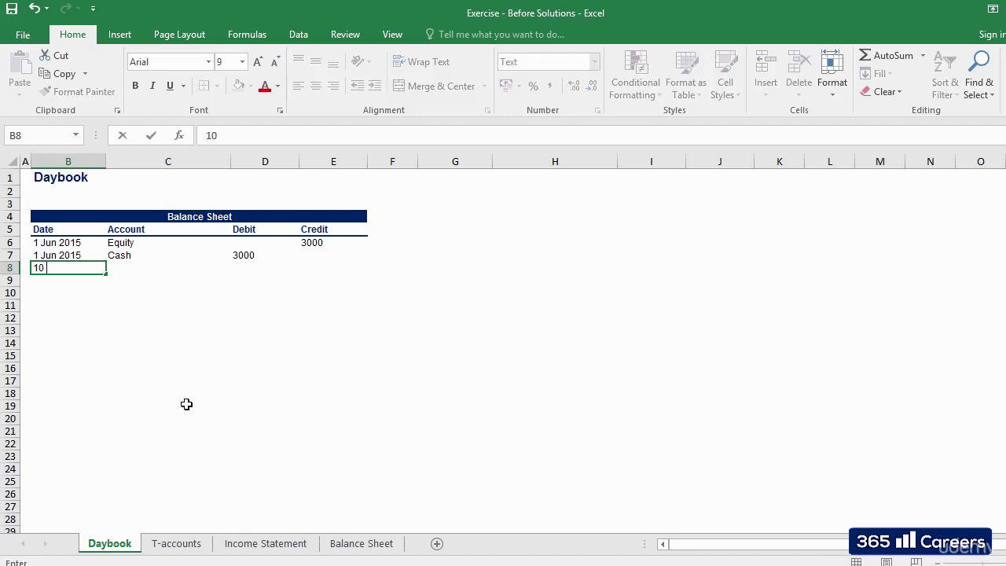
type(" Jun 2015")
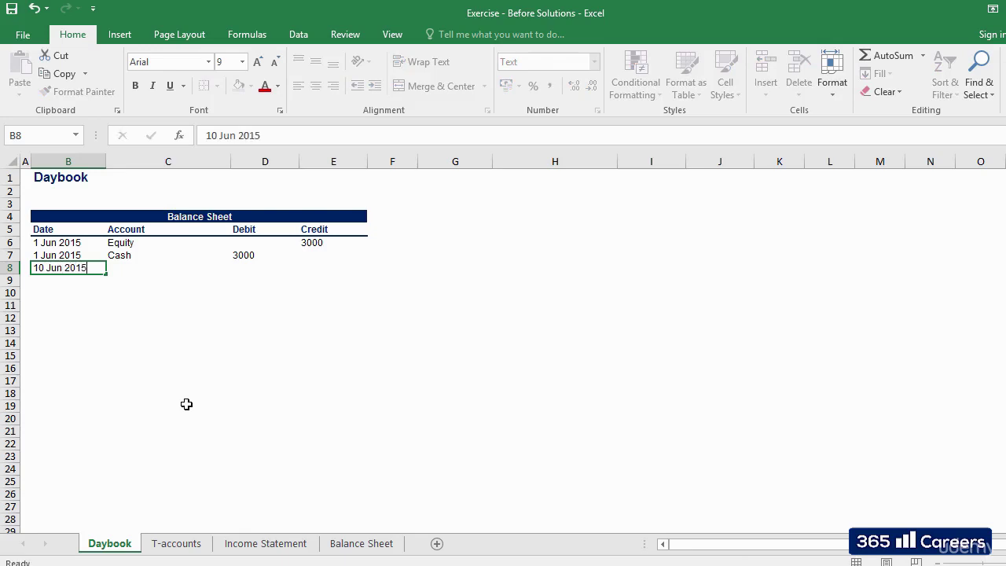
key("Tab")
key("Return")
key("Up")
key("ctrl+c")
key("Down")
key("ctrl+v")
key("Escape")
Enter the accounts PP&E in C8 and Cash in C9 for the 10 Jun 2015 rows
key("Up")
key("Right")
type("PP")
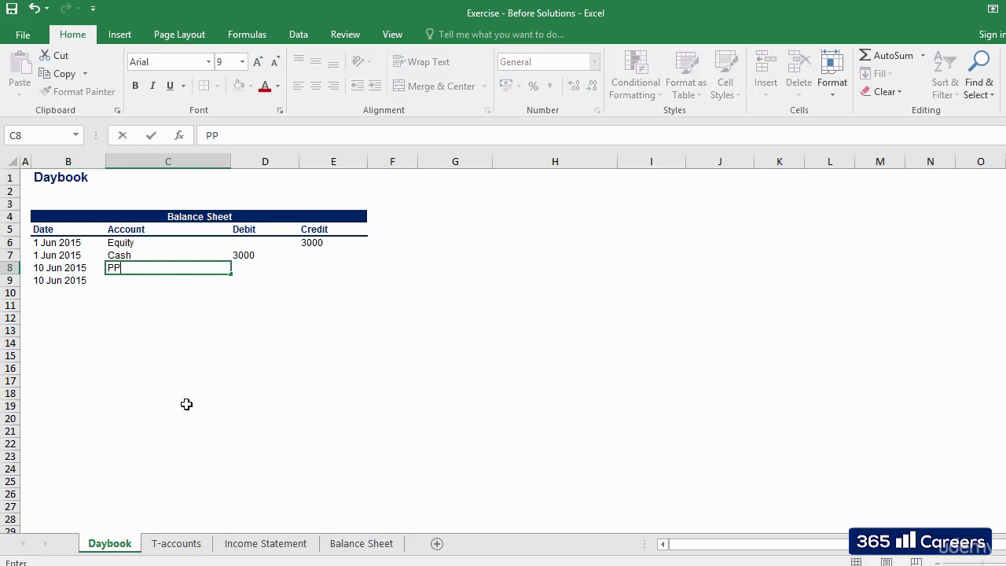
type("&E")
key("Tab")
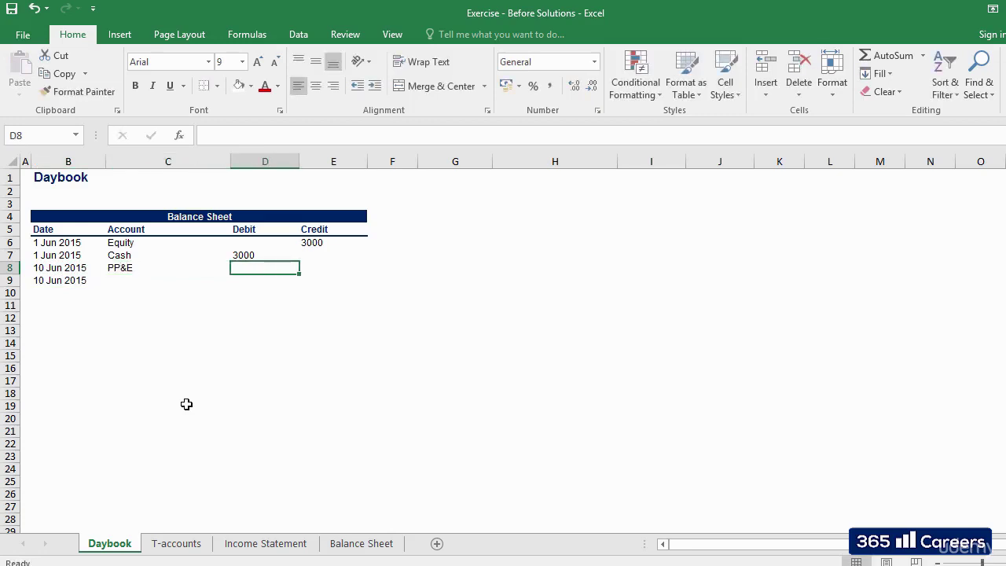
key("Left")
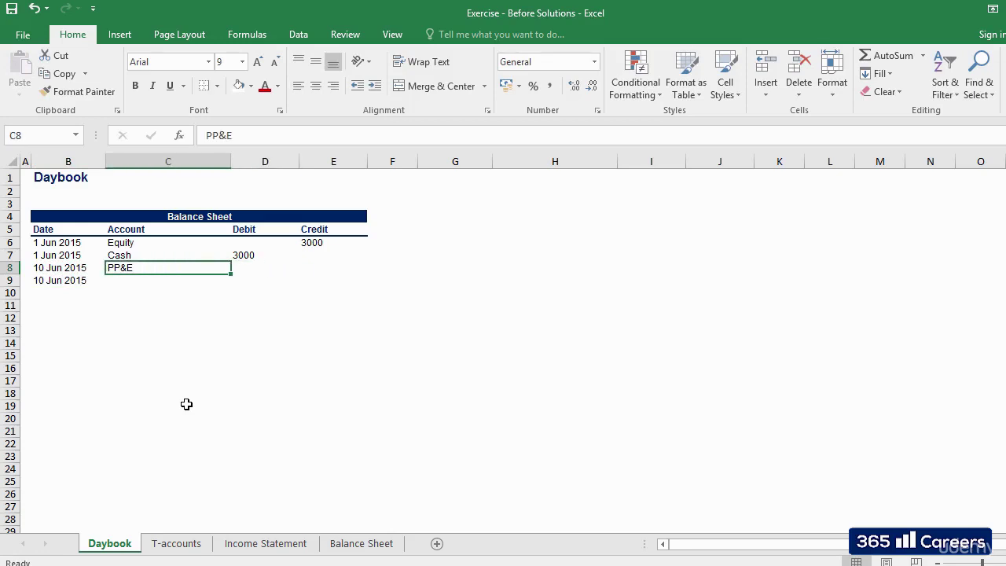
key("Down")
type("Cash")
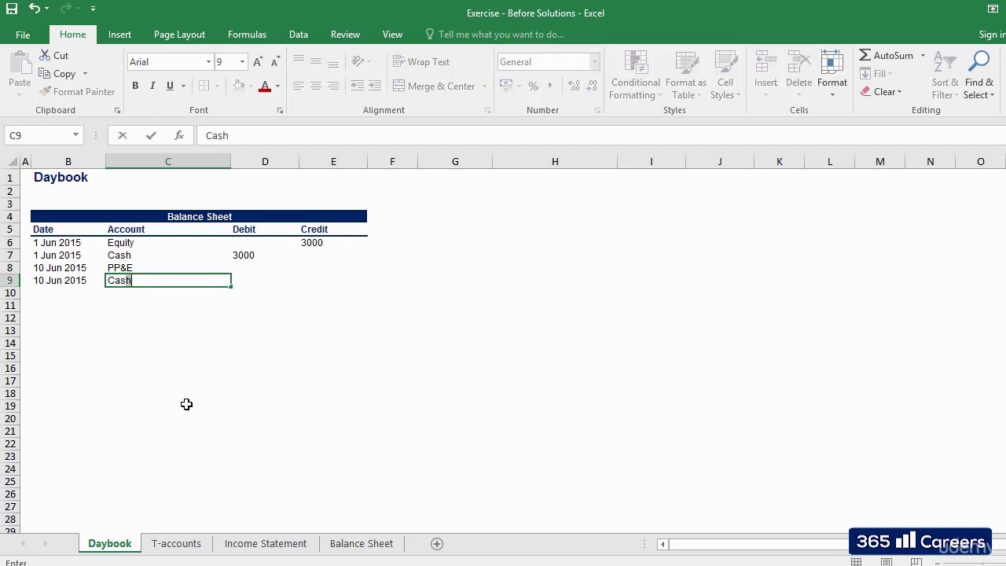
key("ctrl+Return")
key("Up")
key("shift+Down")
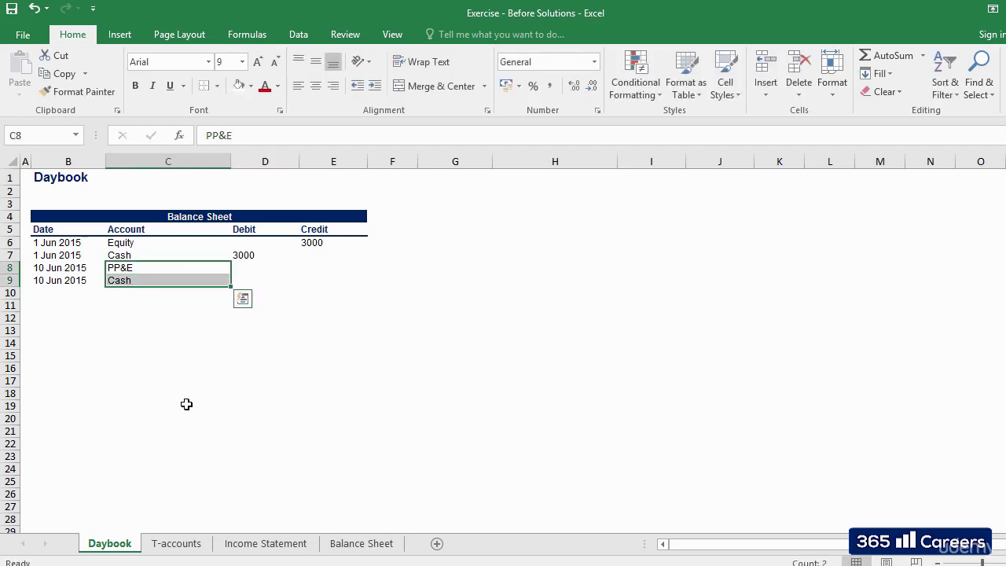
left_click(189, 306)
Enter 1000 in the Debit column of the PP&E row
left_click(279, 283)
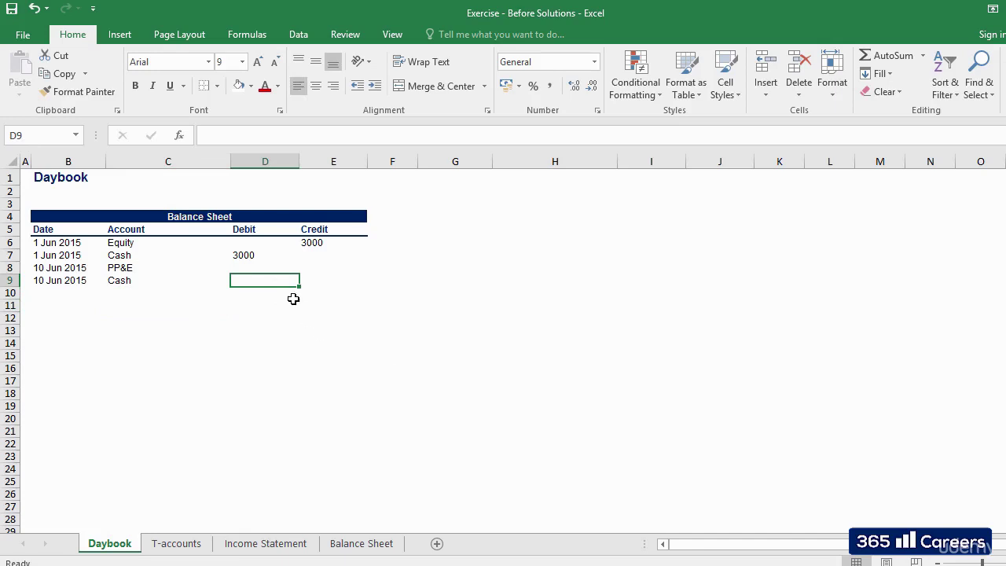
left_click(277, 268)
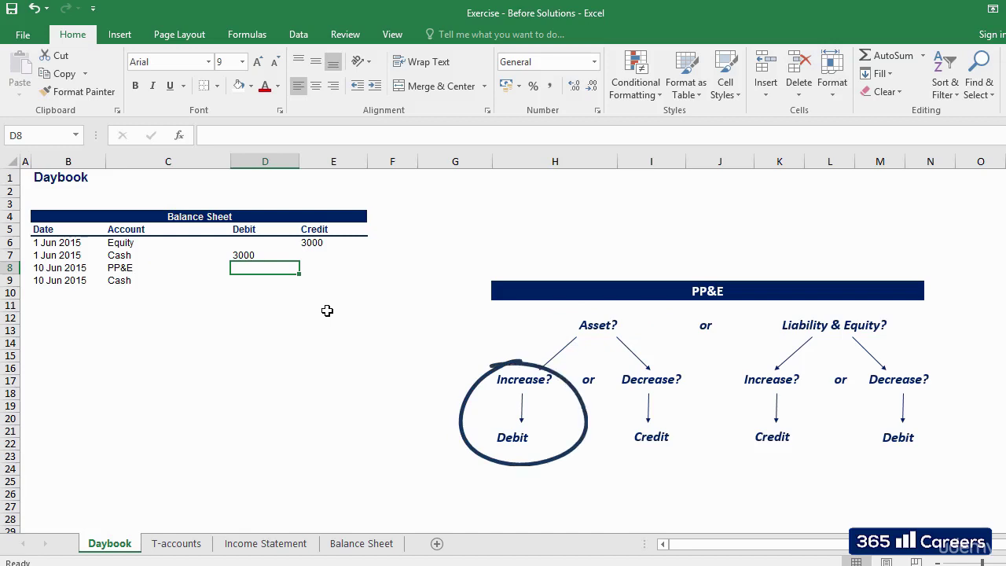
type("1000")
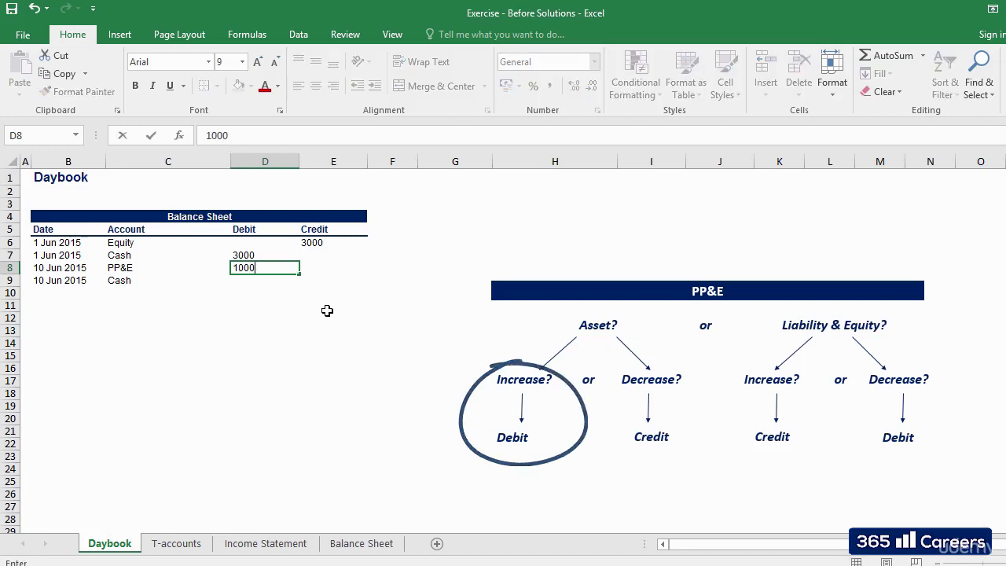
key("Tab")
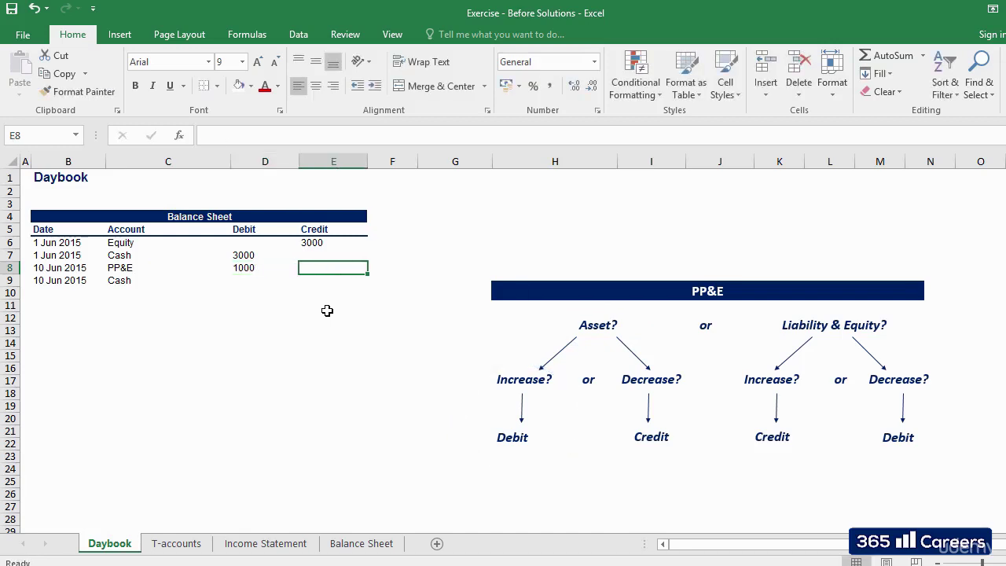
Enter 1000 in the Credit column of the 10 Jun 2015 Cash row
key("Down")
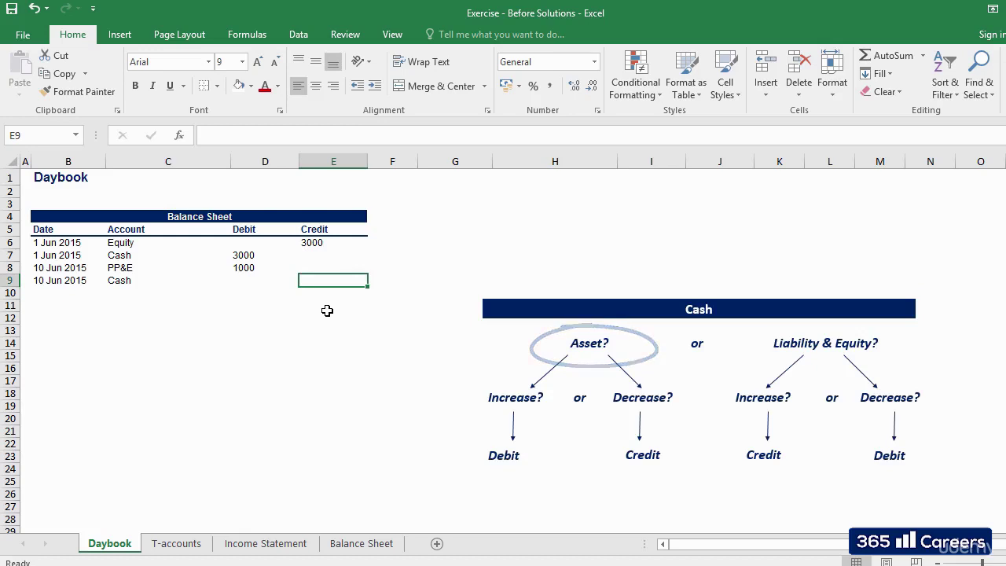
type("1000")
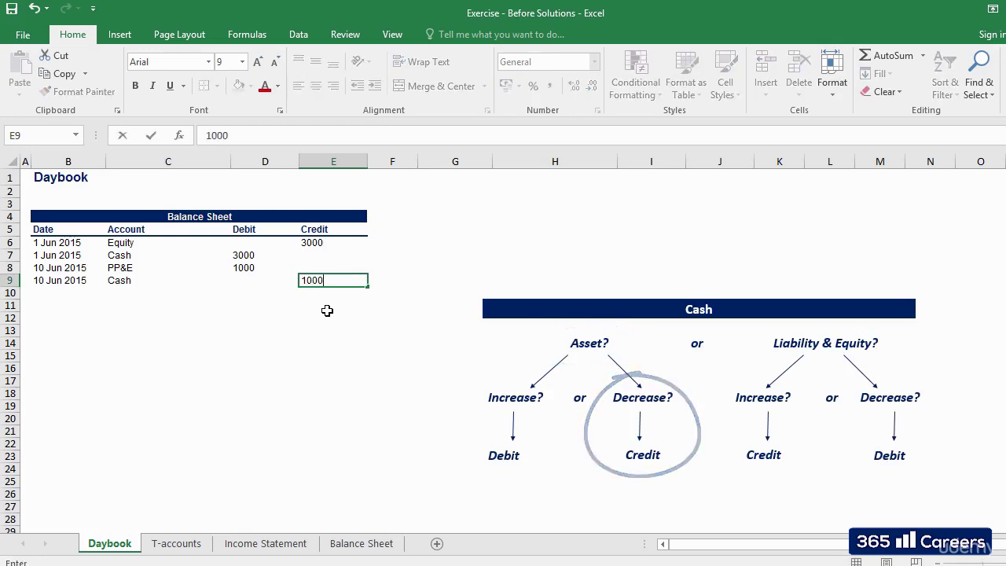
key("Tab")
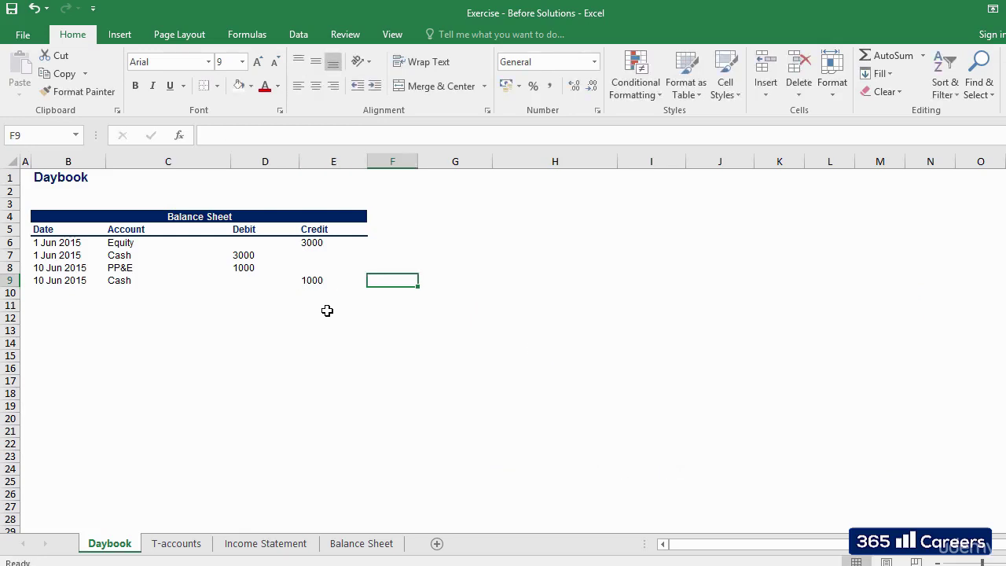
key("Left")
key("Left")
key("Left")
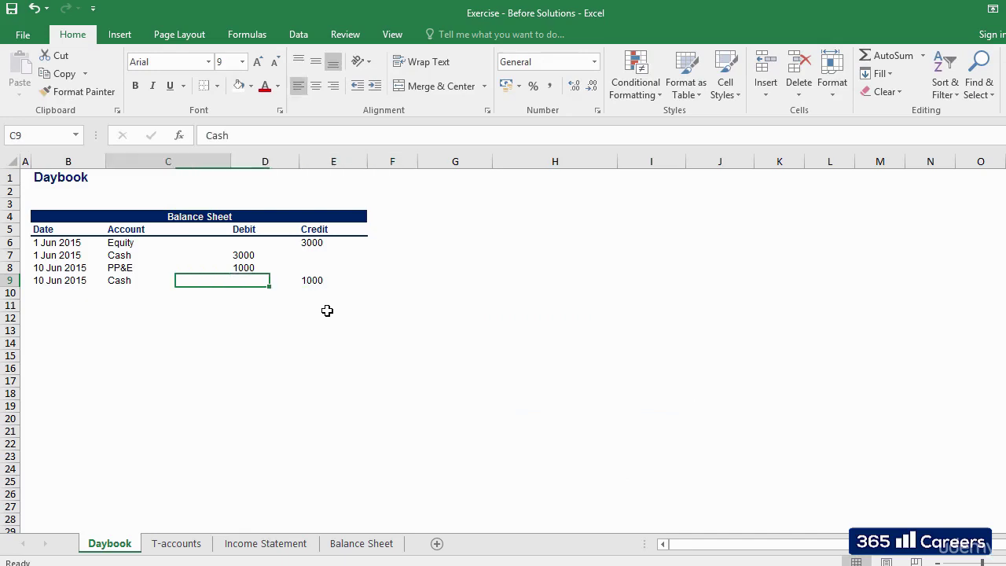
key("Up")
key("Right")
key("Right")
key("Down")
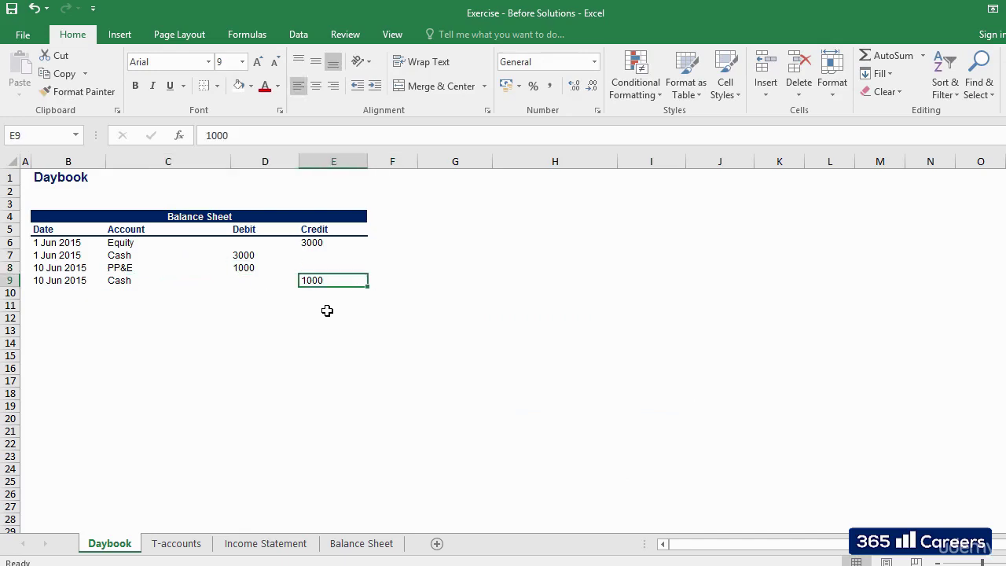
On the T-accounts sheet, copy the Cash T-account to C12 and clear the 3000 from the copy
key("ctrl+Page_Down")
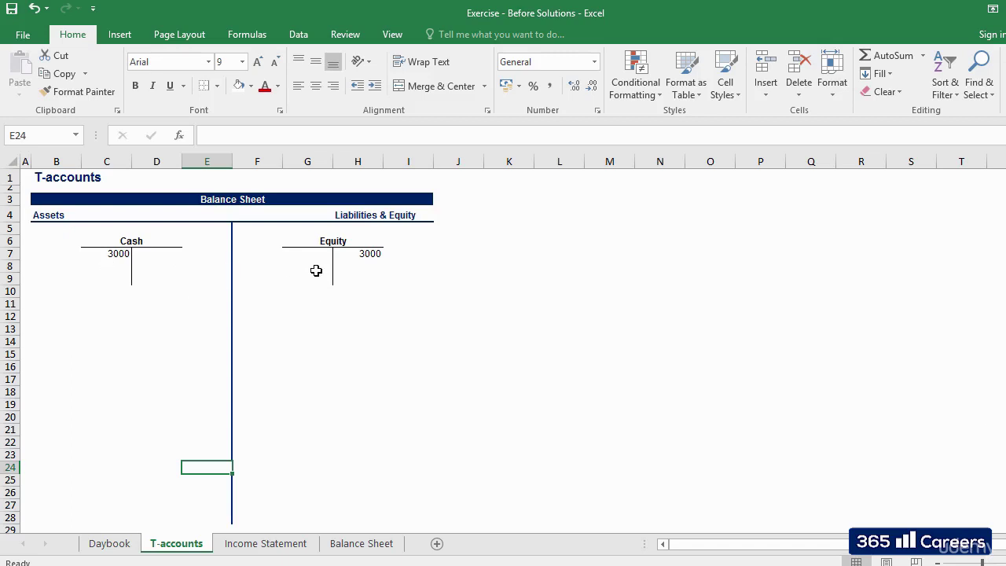
left_click_drag(122, 241, 120, 278)
key("ctrl+c")
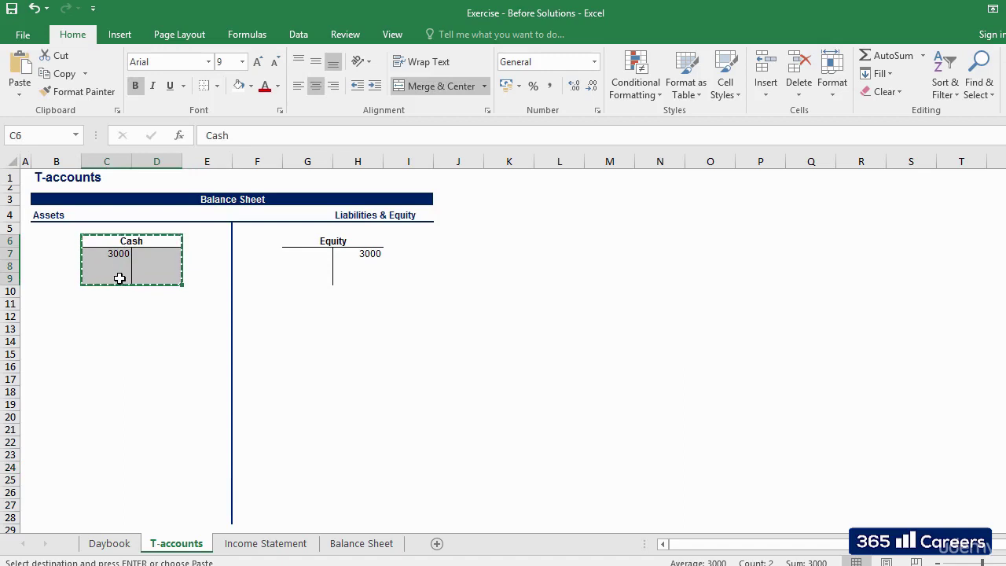
key("Down")
key("Down")
key("Down")
key("Down")
key("Down")
key("Down")
key("ctrl+v")
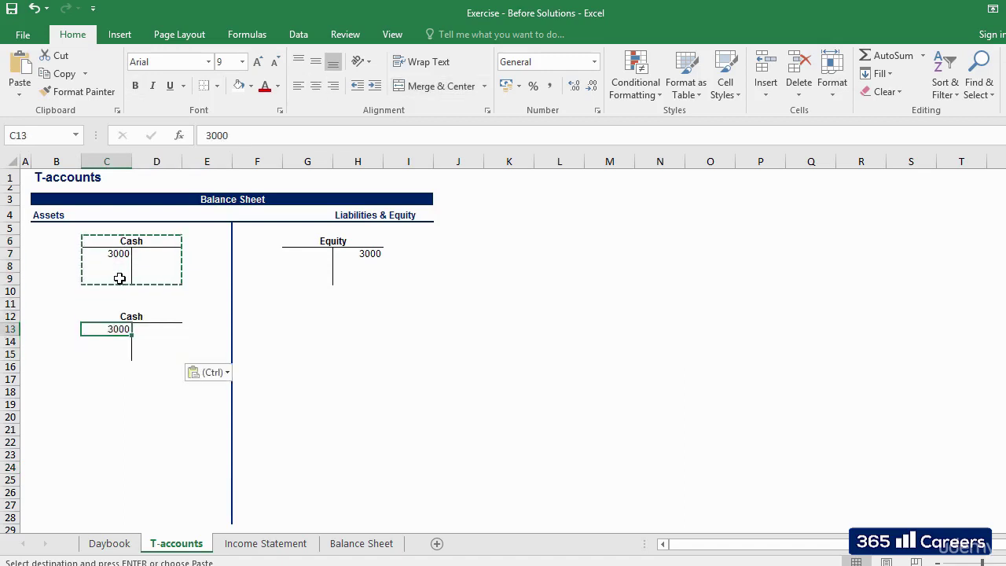
key("Escape")
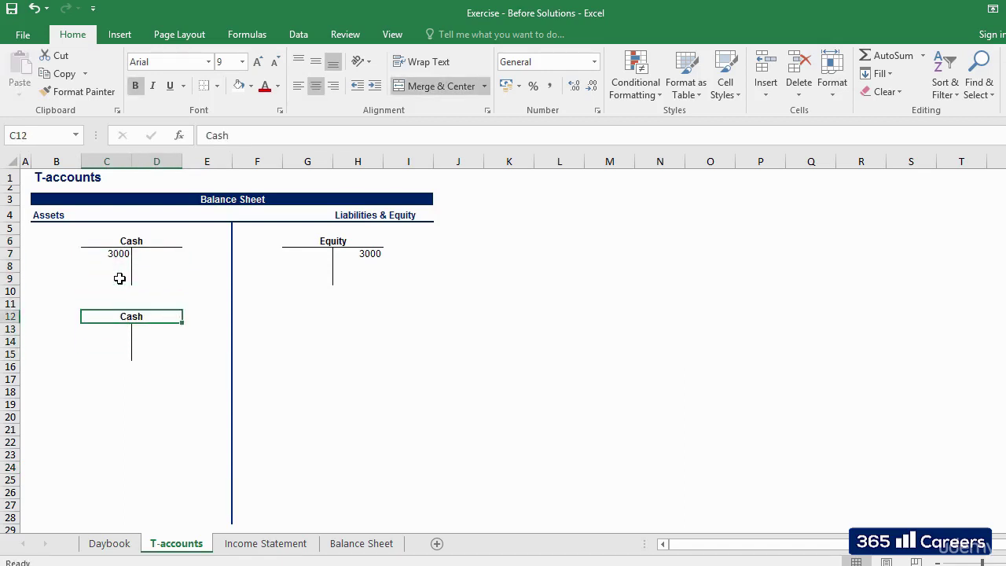
Title the copied T-account PP&E and enter 1000 on its debit side in C13
type("PP&E")
key("Tab")
key("Down")
key("Left")
key("Left")
key("Down")
key("Up")
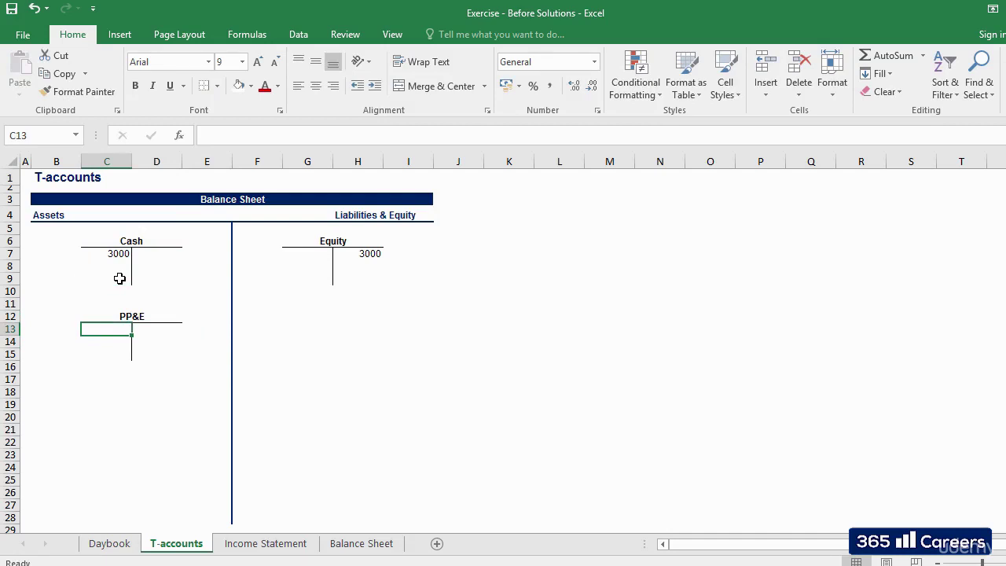
type("1000")
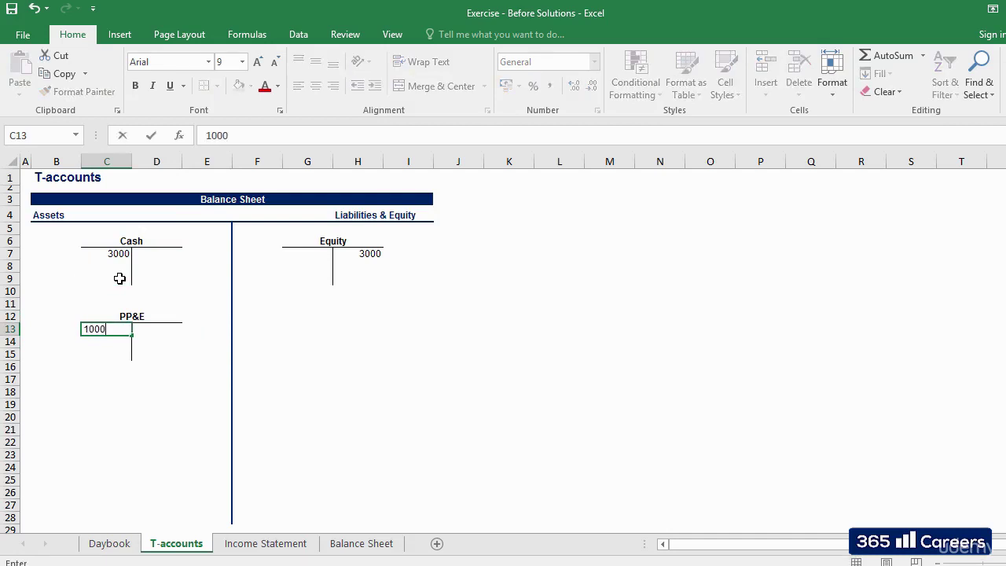
key("Tab")
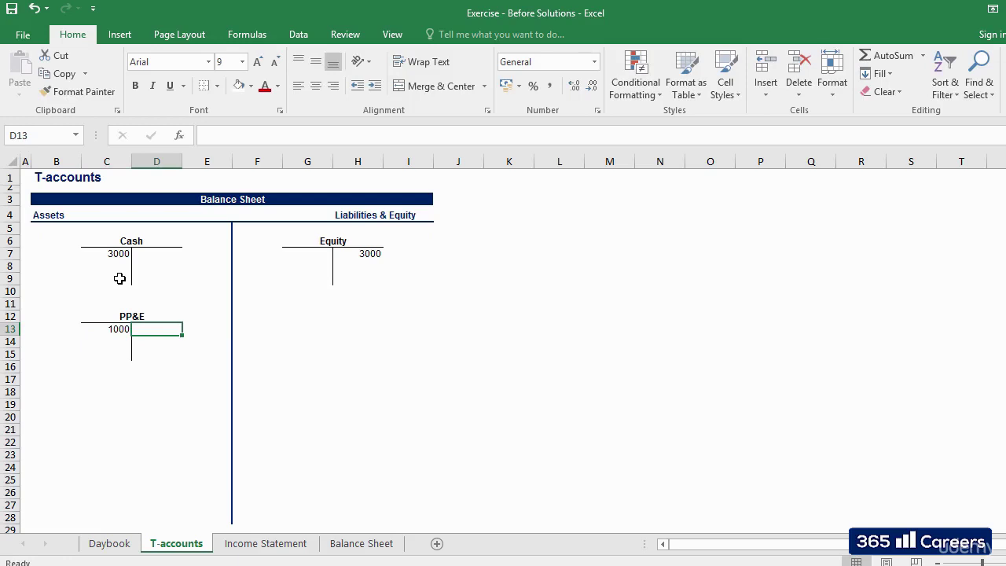
Enter 1000 on the credit side of the Cash T-account in D7 and check it against the PP&E debit
key("Tab")
key("Up")
key("Up")
key("Up")
key("Up")
key("Left")
key("Up")
key("Up")
type("1000")
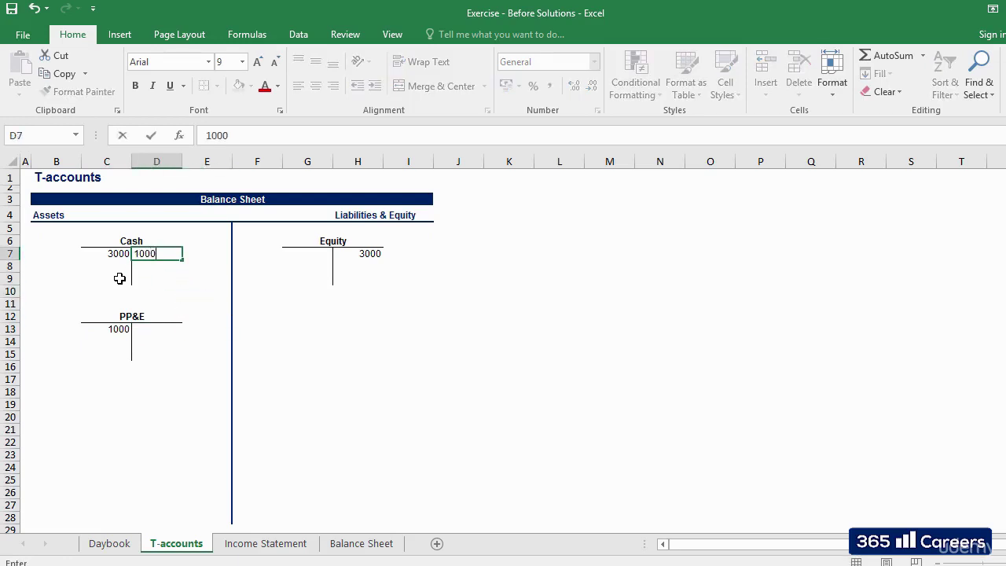
key("Tab")
key("Left")
key("Down")
key("Down")
key("Down")
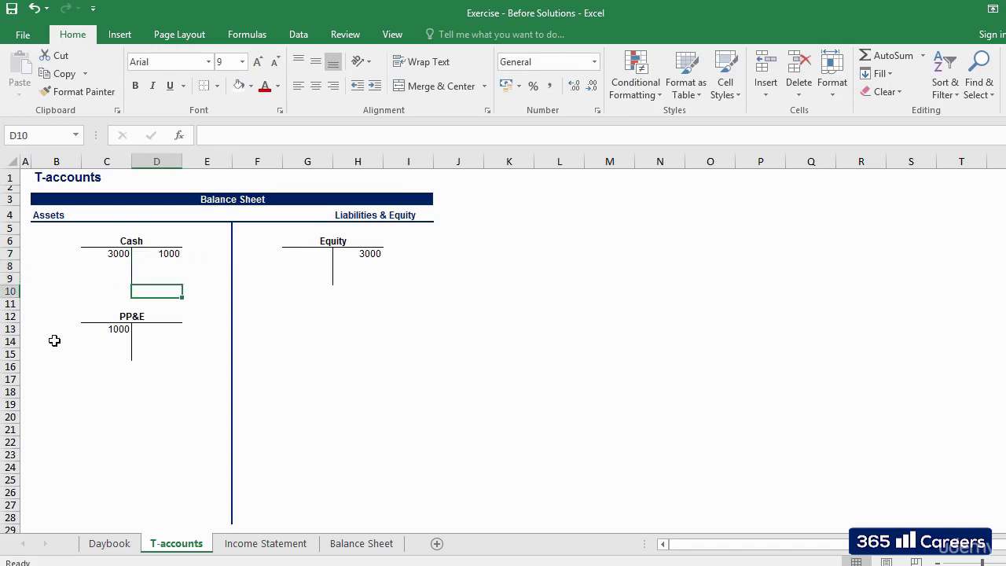
left_click(107, 336)
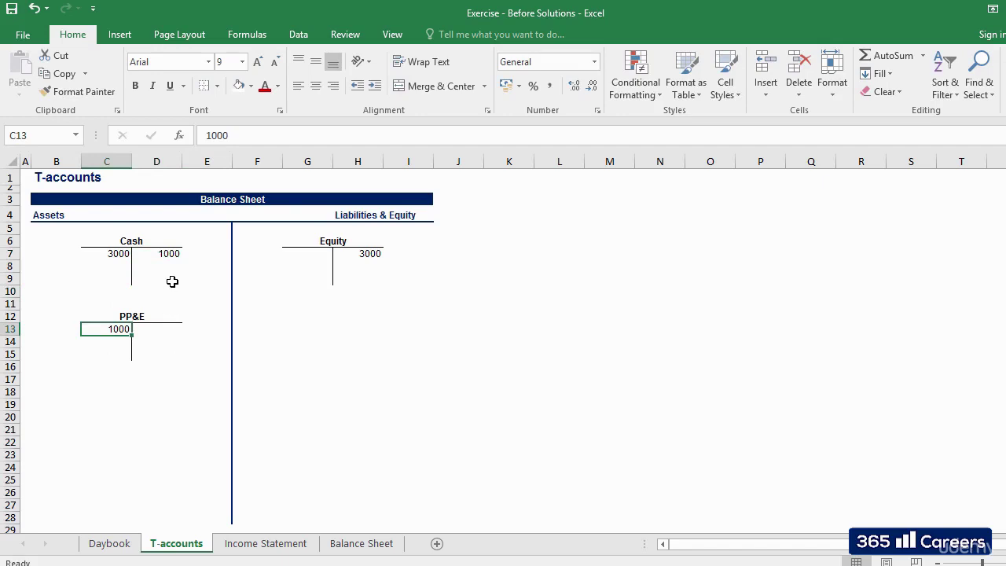
left_click(162, 254)
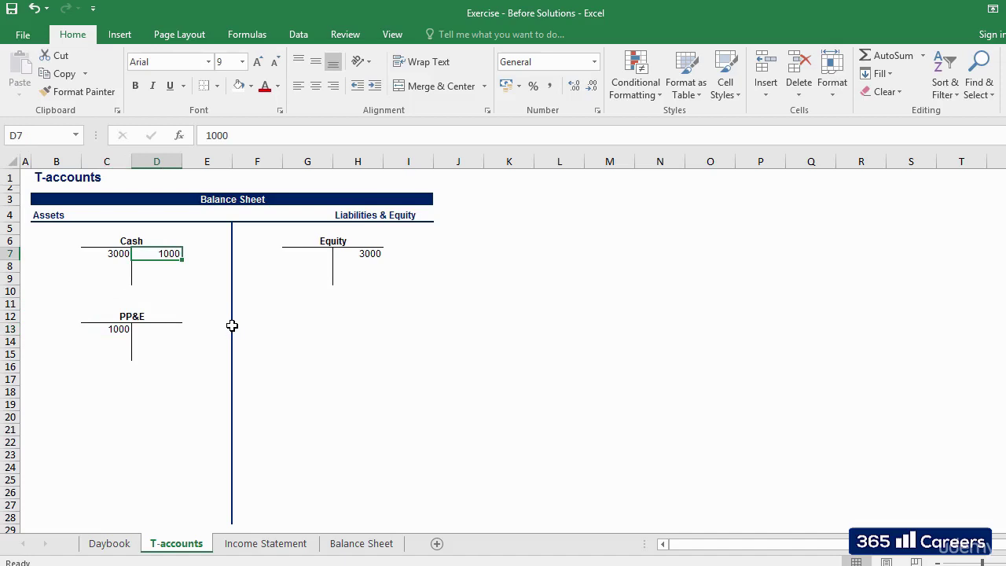
On the Daybook sheet, enter the date 12 Jun 2015 in B10 and the account Raw materials in C10
key("ctrl+Page_Up")
left_click(88, 292)
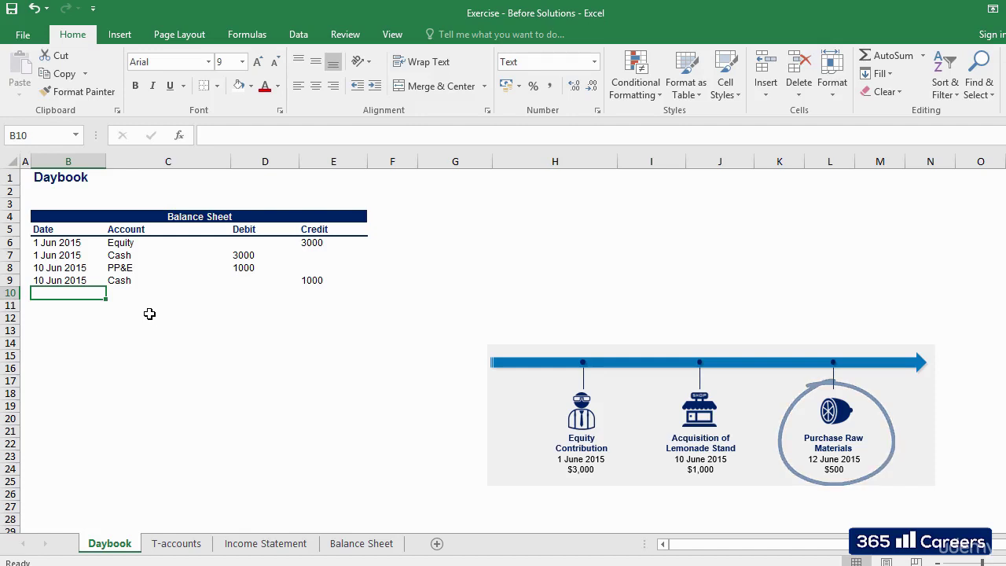
type("12")
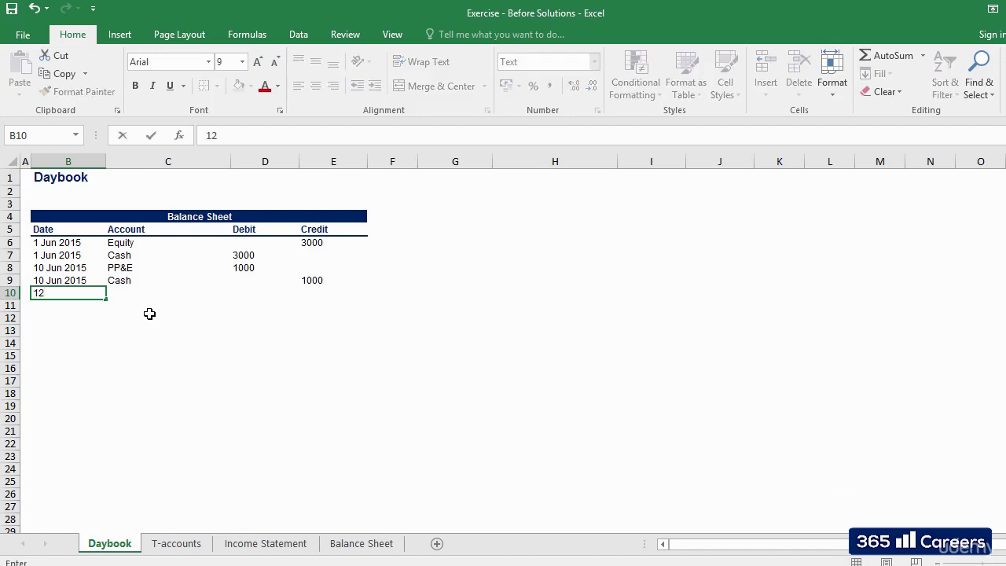
type(" Jun 2015")
key("Tab")
type("Raw")
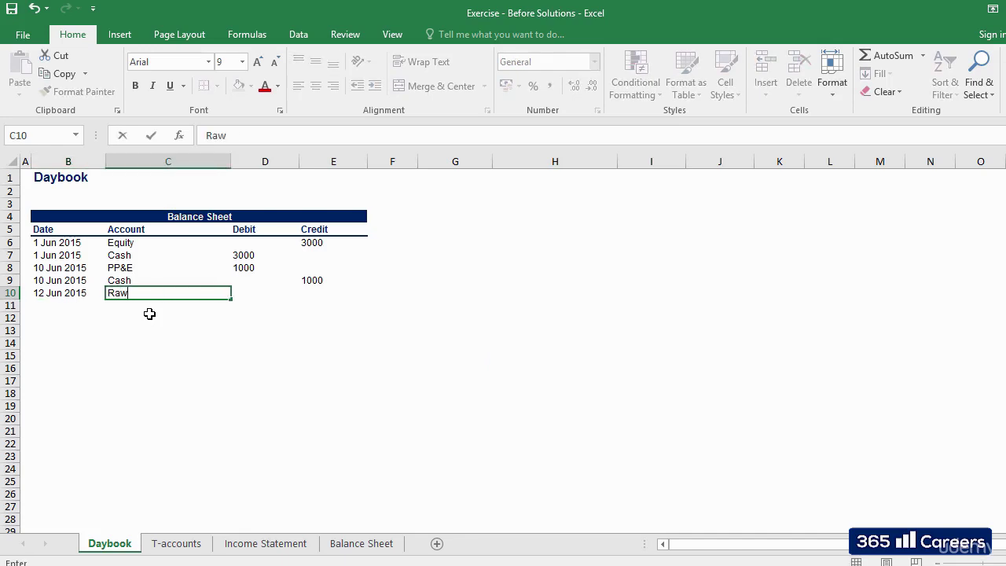
type(" materials")
key("Tab")
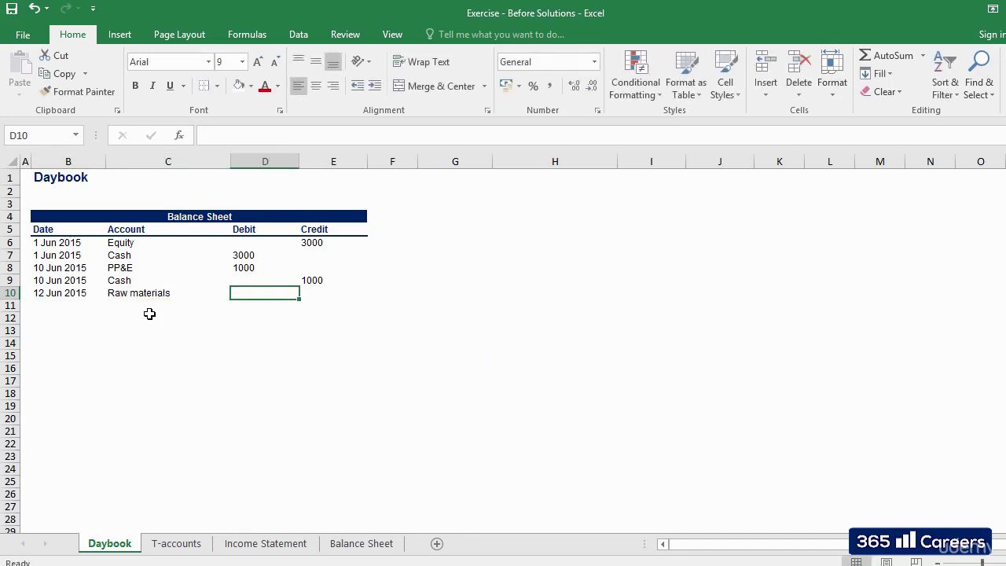
Copy the 12 Jun 2015 date from B10 to B11 and B12
key("Down")
key("Left")
key("Left")
key("Up")
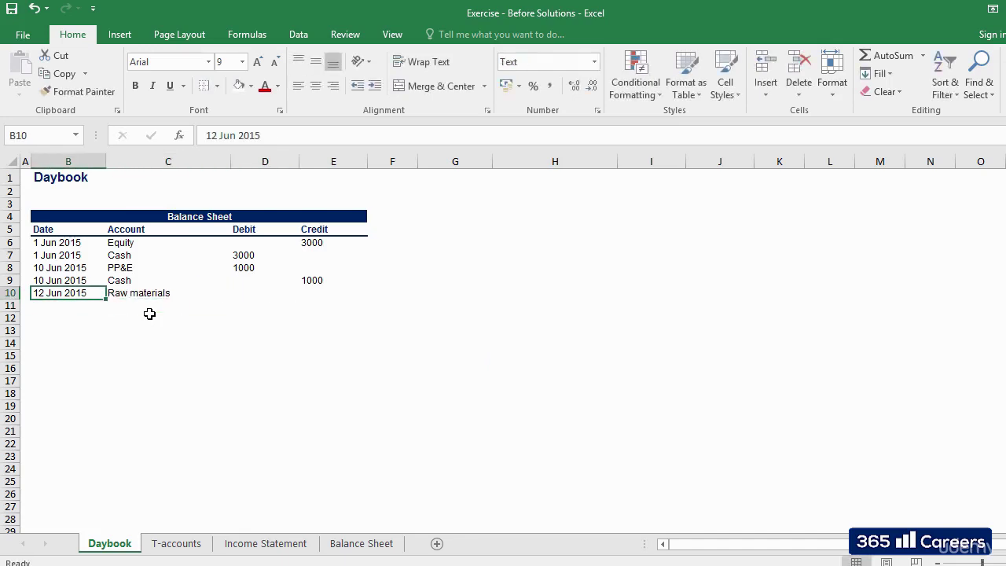
key("ctrl+c")
key("Down")
key("ctrl+v")
key("Down")
key("ctrl+v")
key("Escape")
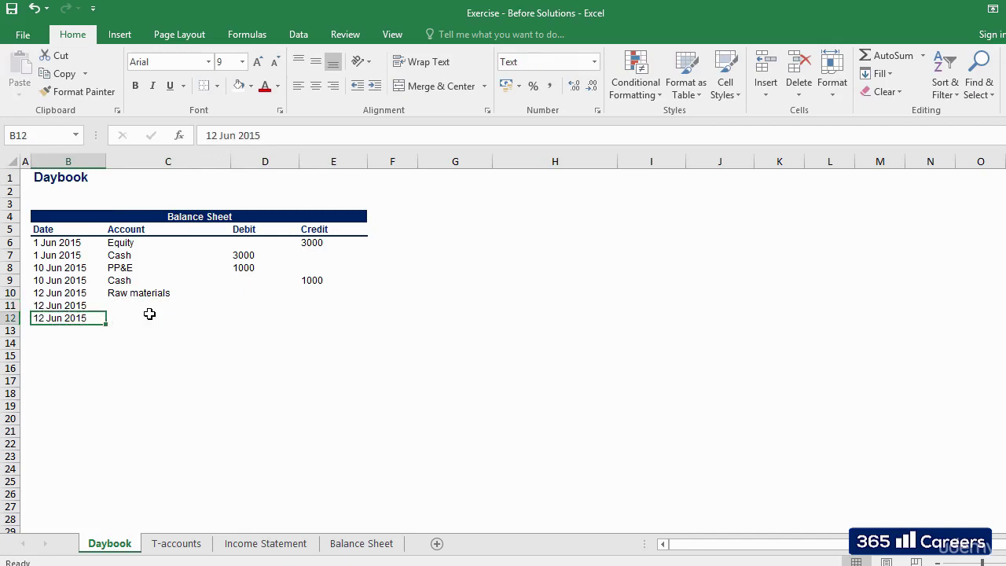
Enter 500 in the Debit column of the Raw materials row
key("Up")
key("Right")
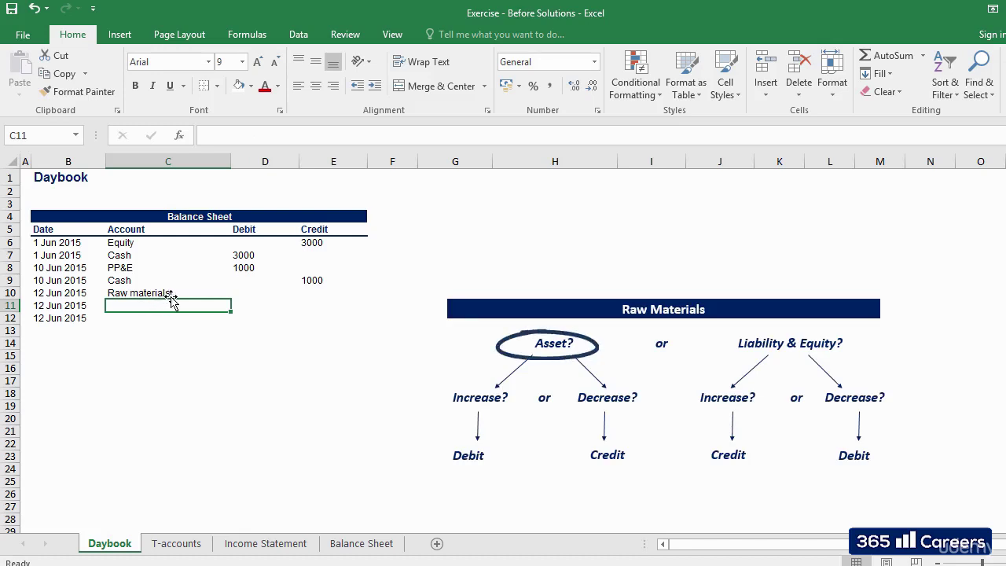
left_click(269, 291)
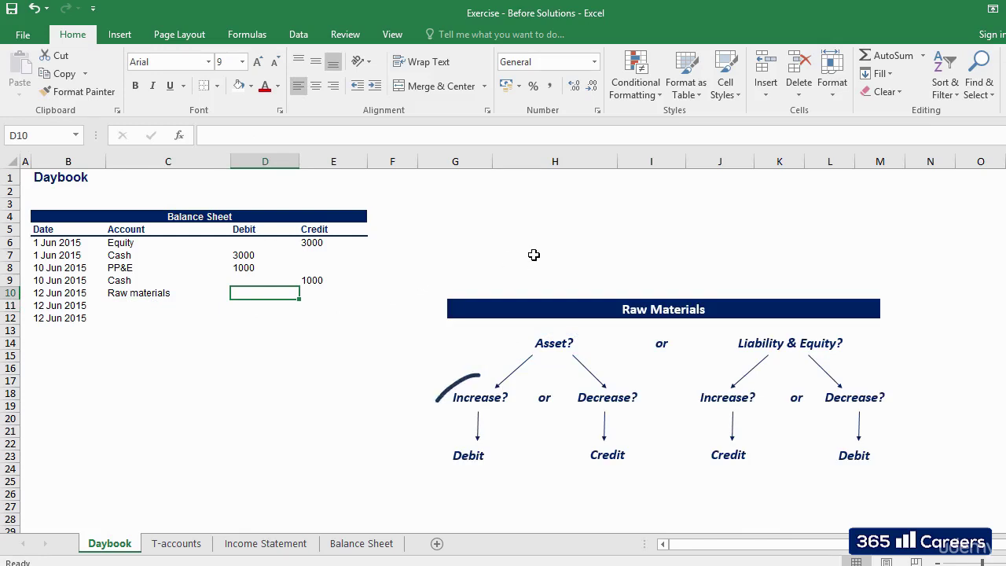
type("500")
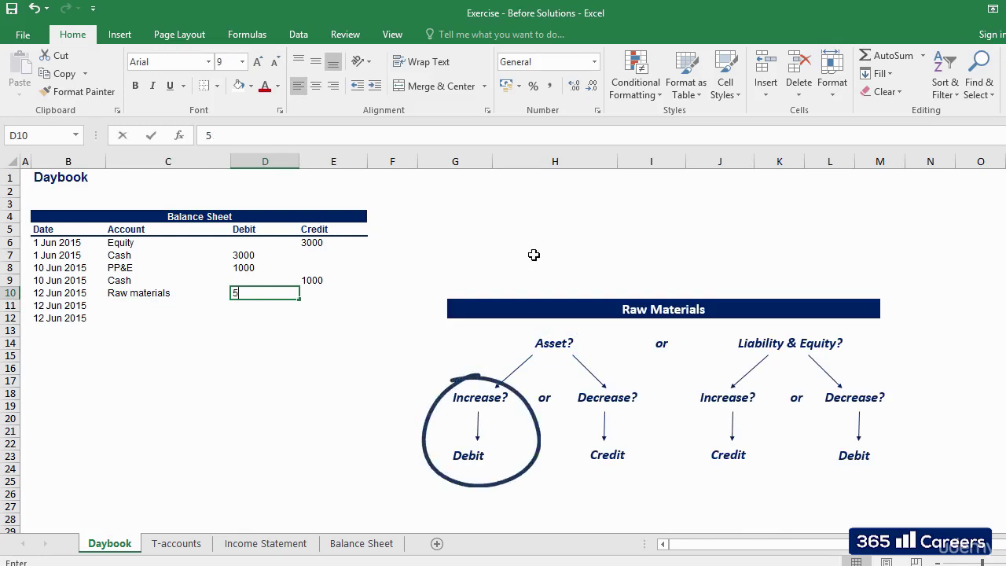
key("Tab")
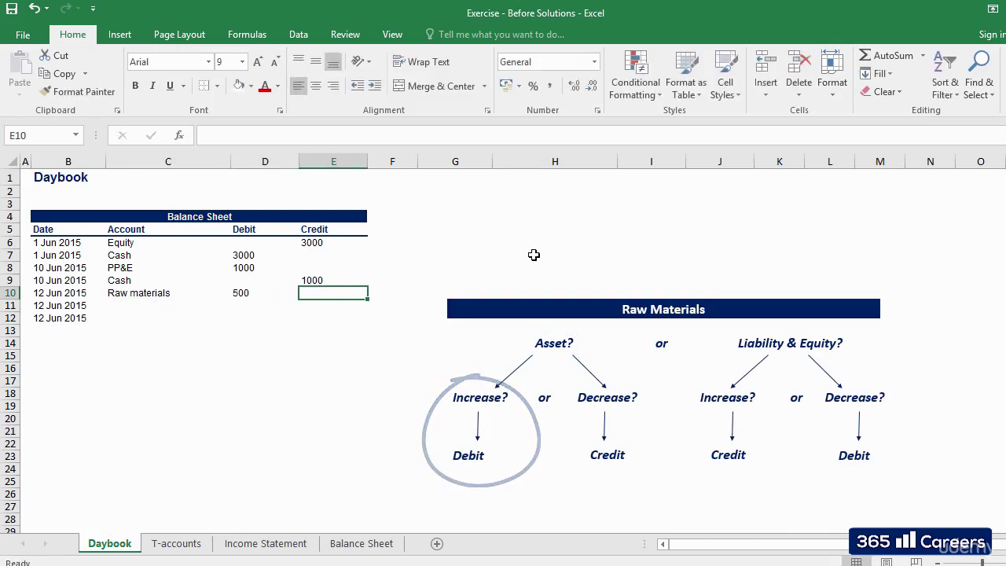
key("Left")
key("shift+Left")
key("shift+Left")
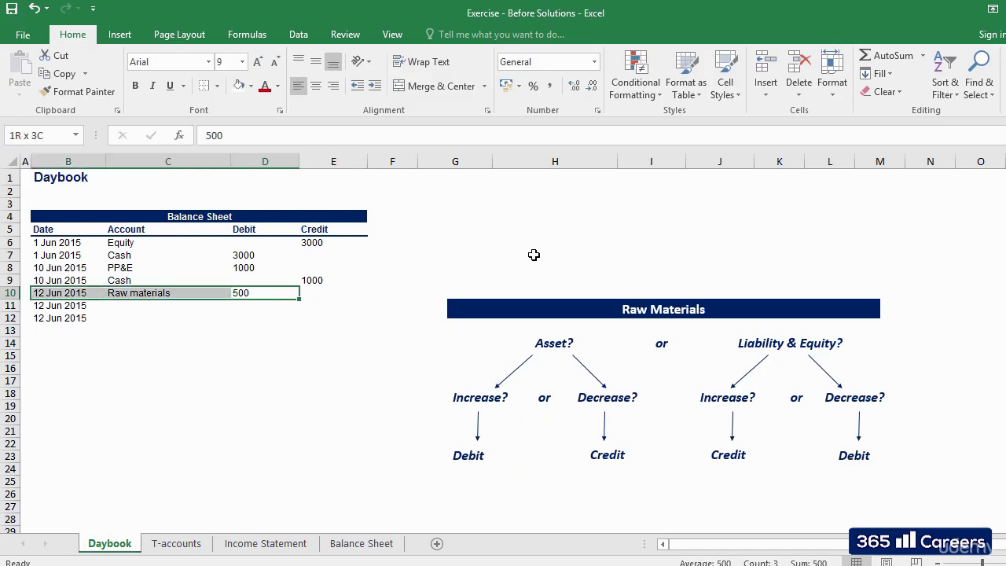
key("Down")
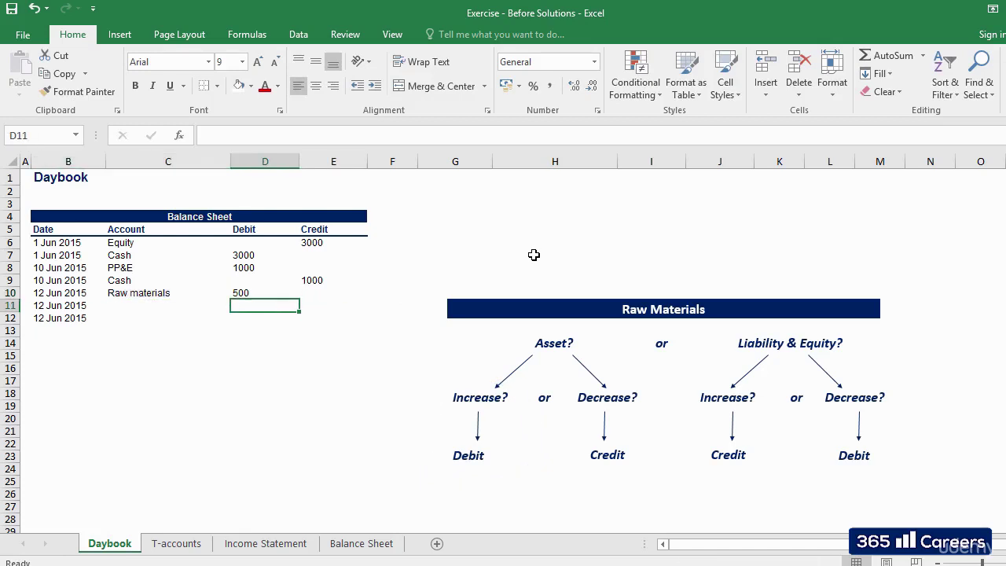
key("Up")
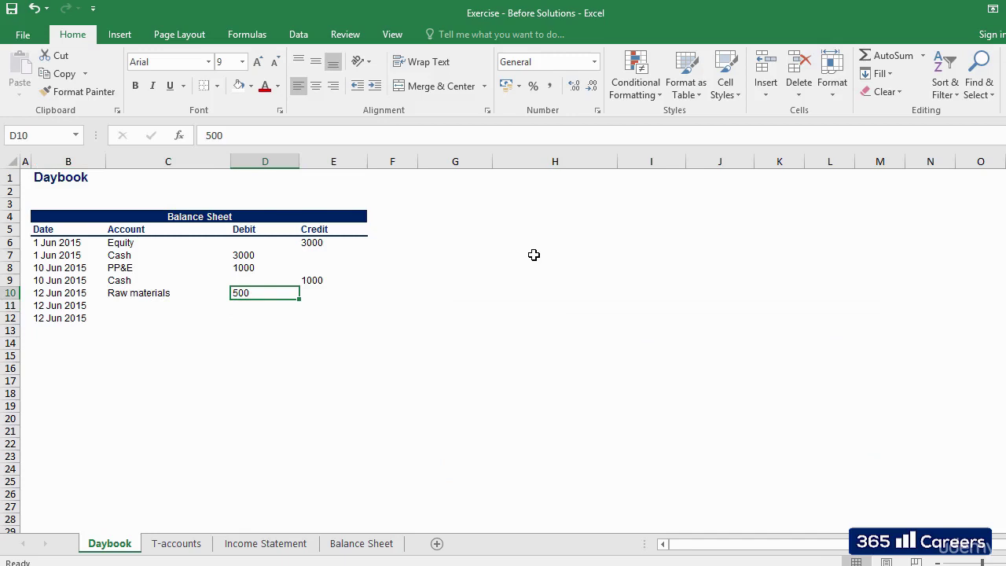
Enter the accounts Cash in C11 and Trade Payables in C12 for the remaining 12 Jun 2015 rows
key("Left")
key("Left")
key("Right")
key("Right")
key("Down")
key("Left")
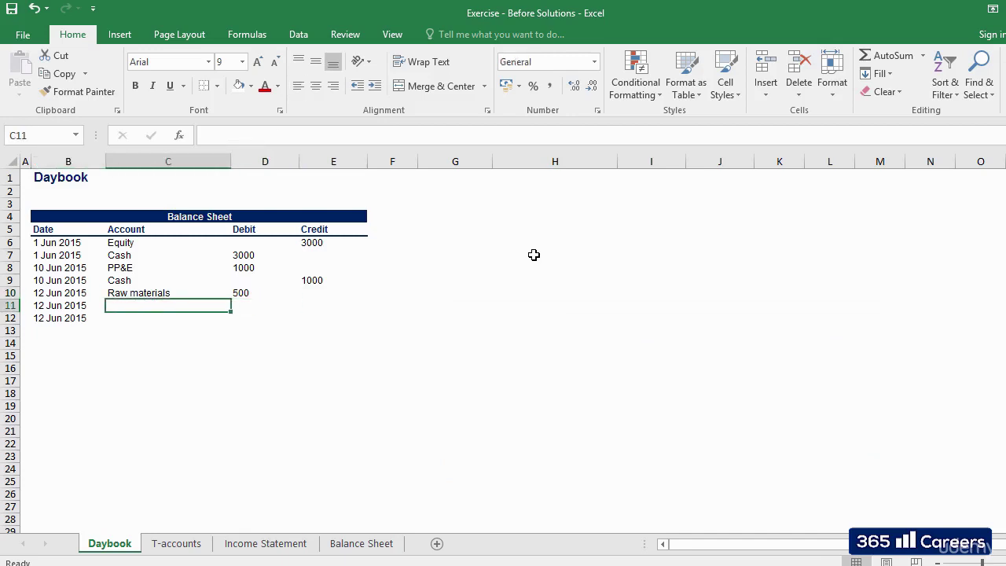
type("Cash")
key("Tab")
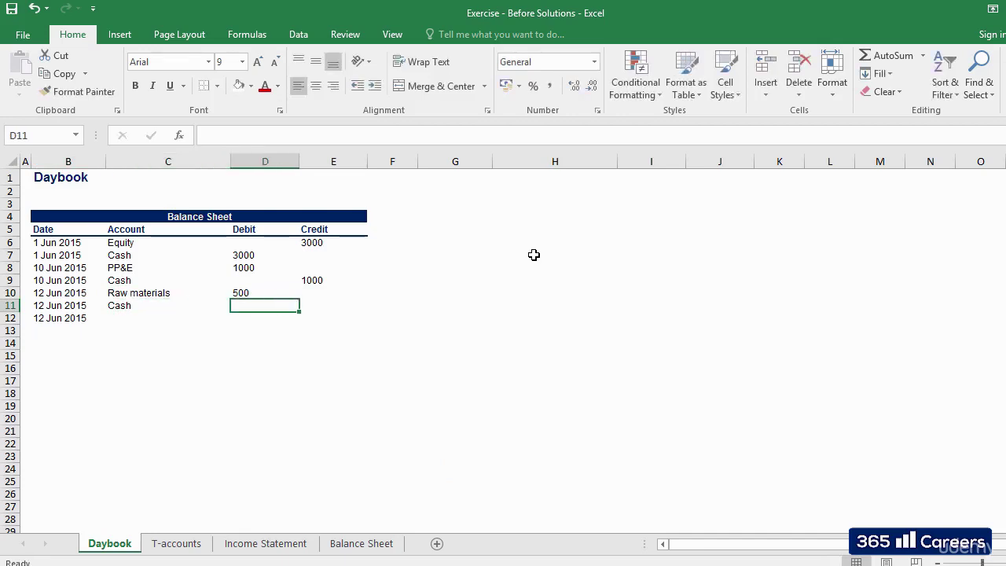
key("Left")
key("Down")
key("Up")
key("Down")
type("Trade")
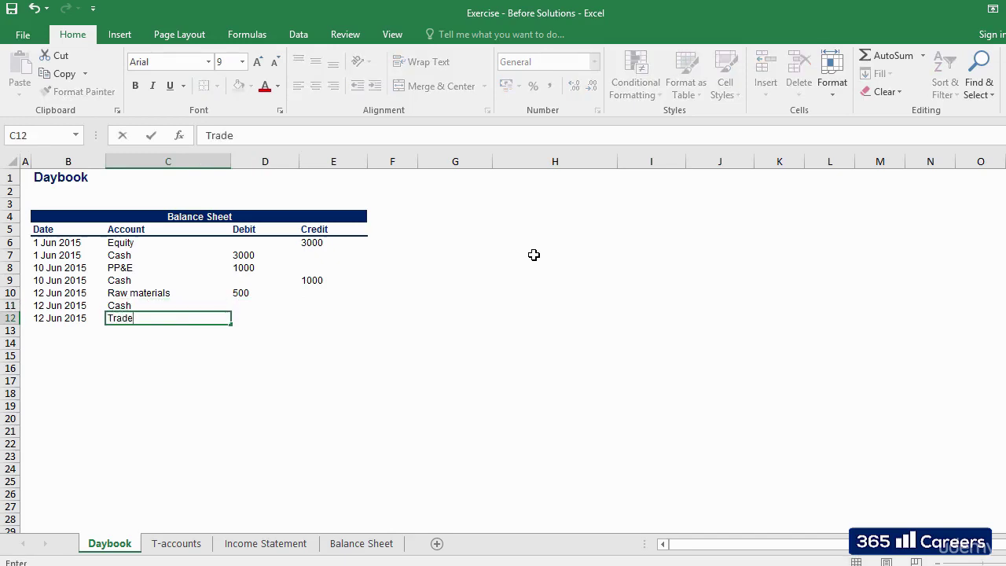
type(" Payable")
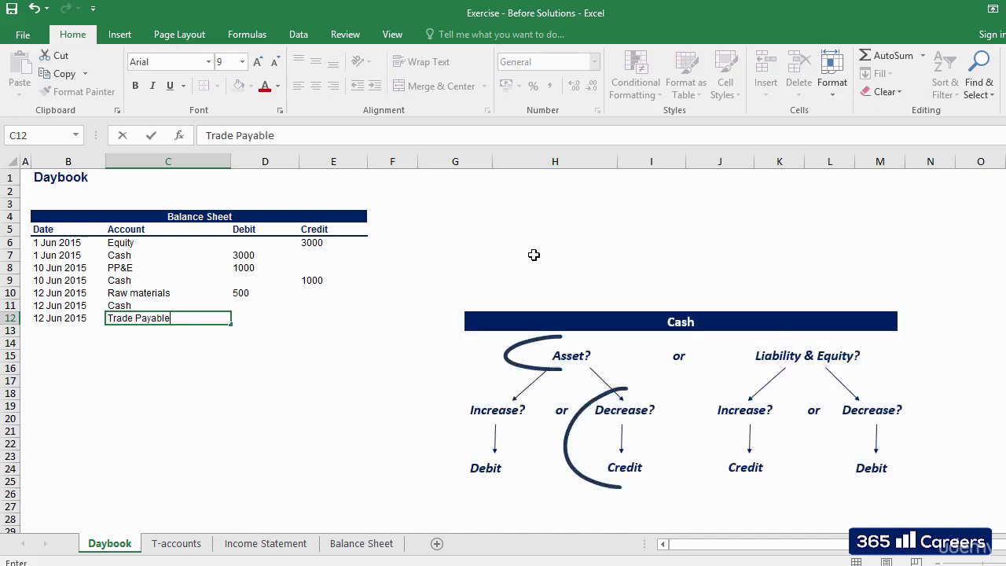
type("s")
Enter 250 in the Credit column of the 12 Jun 2015 Cash row
key("Tab")
key("Tab")
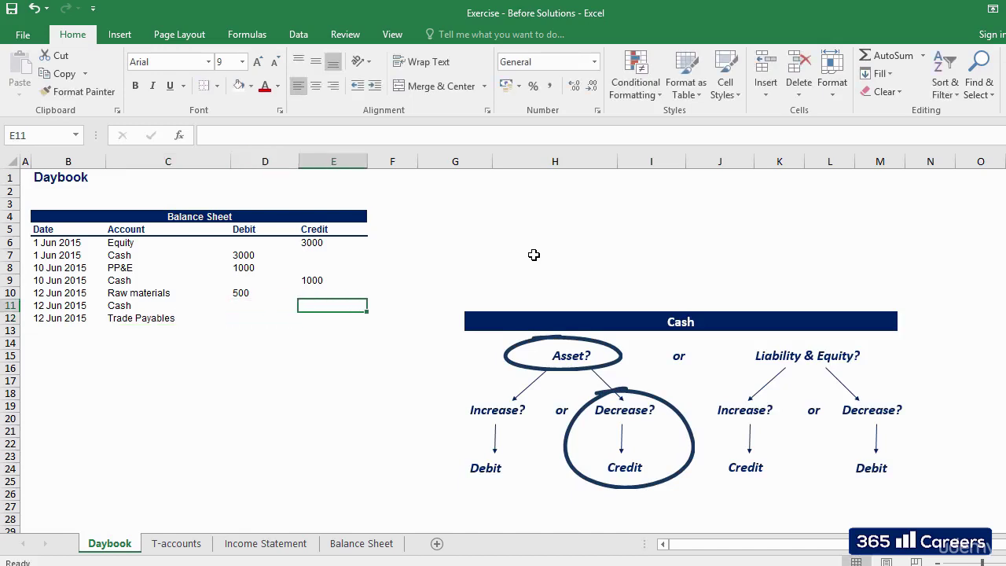
type("250")
key("Tab")
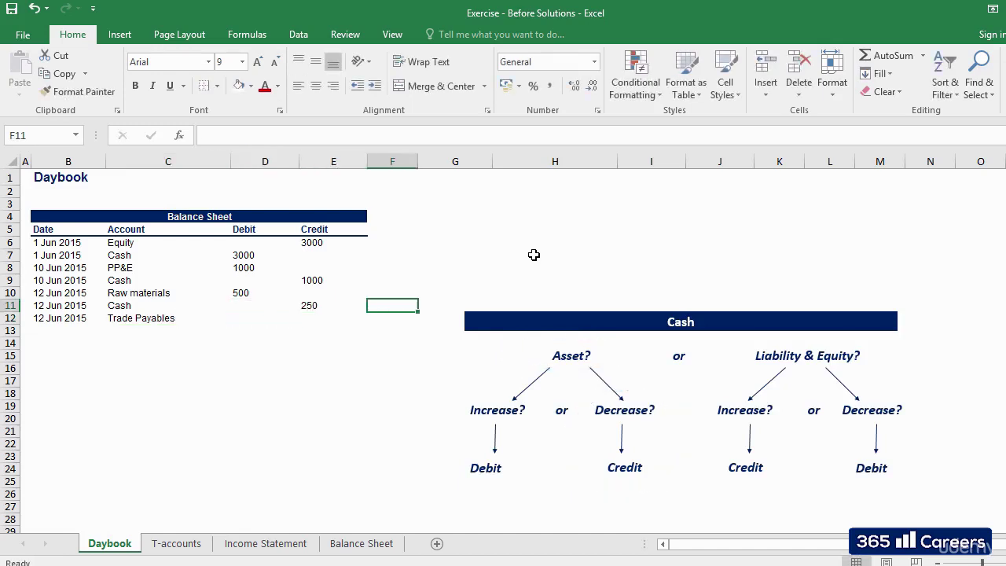
Enter 250 in the Credit column of the 12 Jun 2015 Trade Payables row
key("Left")
key("Left")
key("Down")
key("Left")
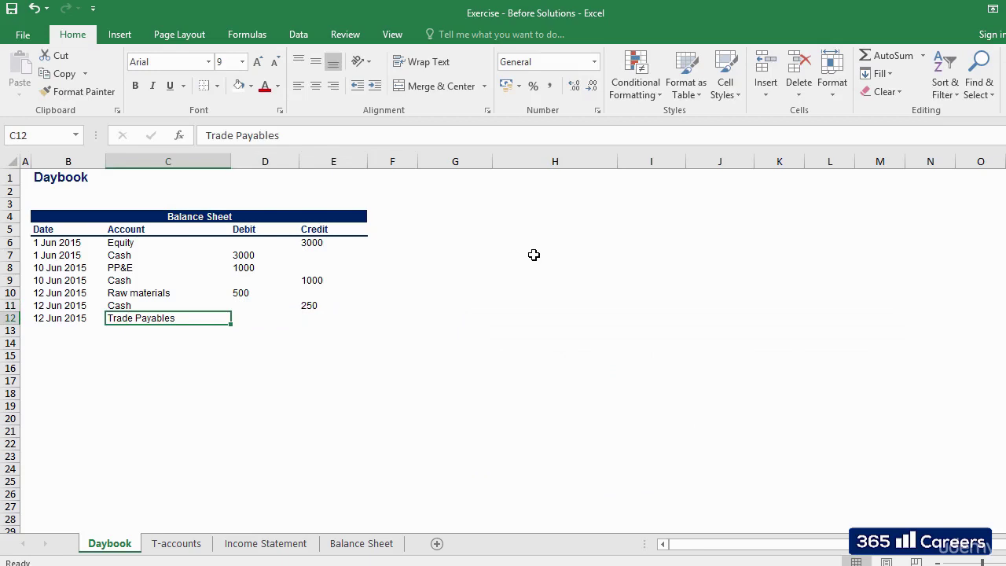
key("shift+Right")
key("shift+Right")
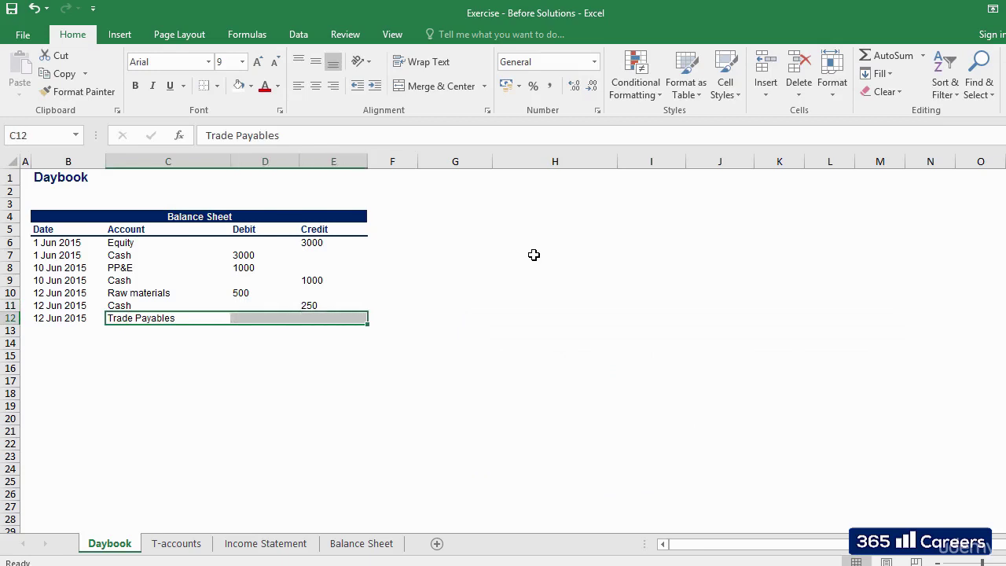
key("Left")
key("Right")
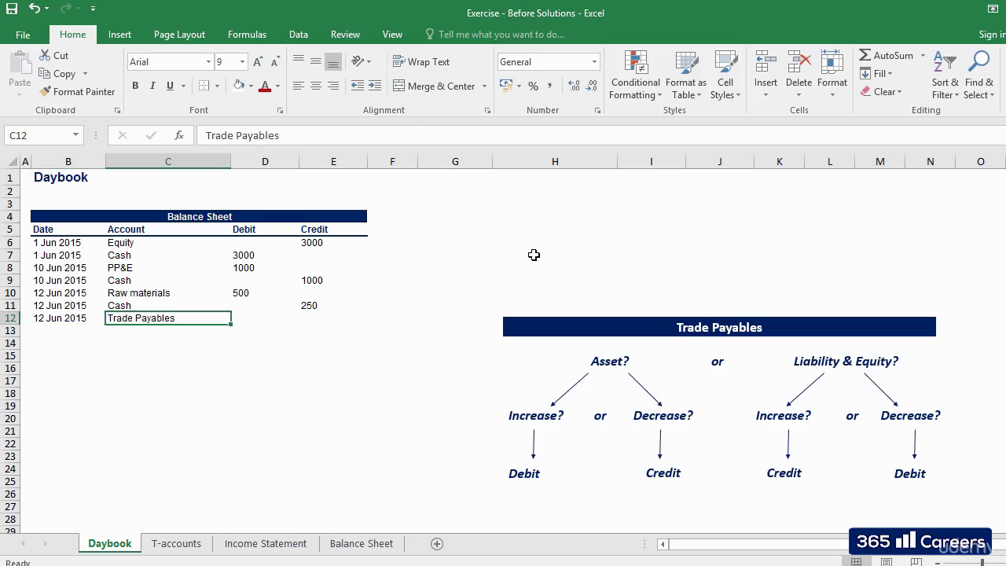
key("Right")
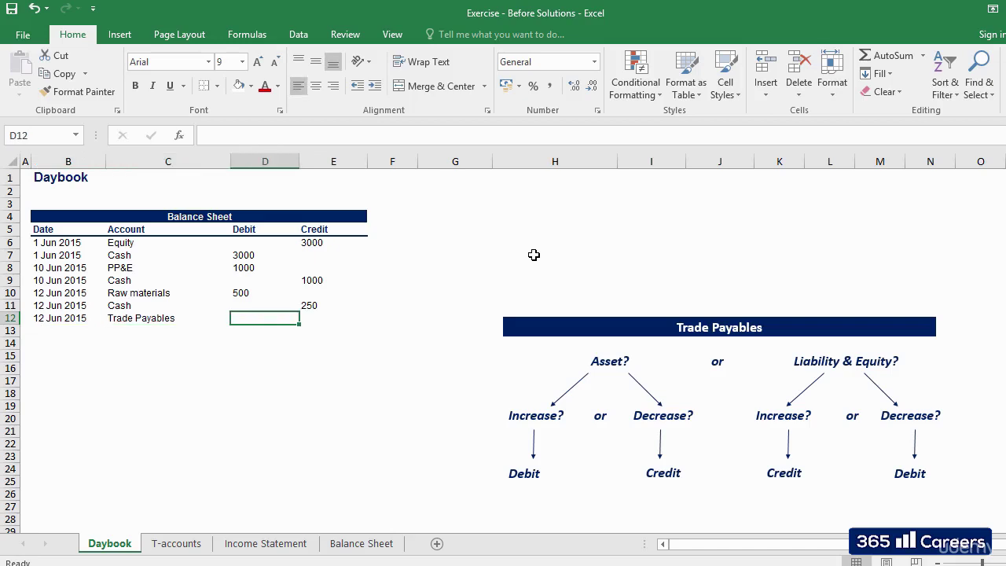
key("Right")
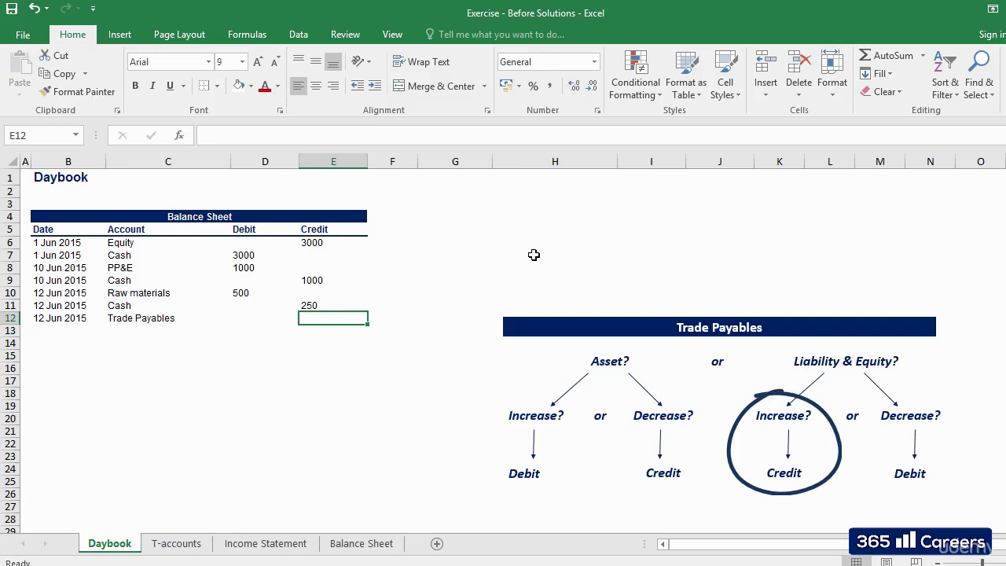
type("250")
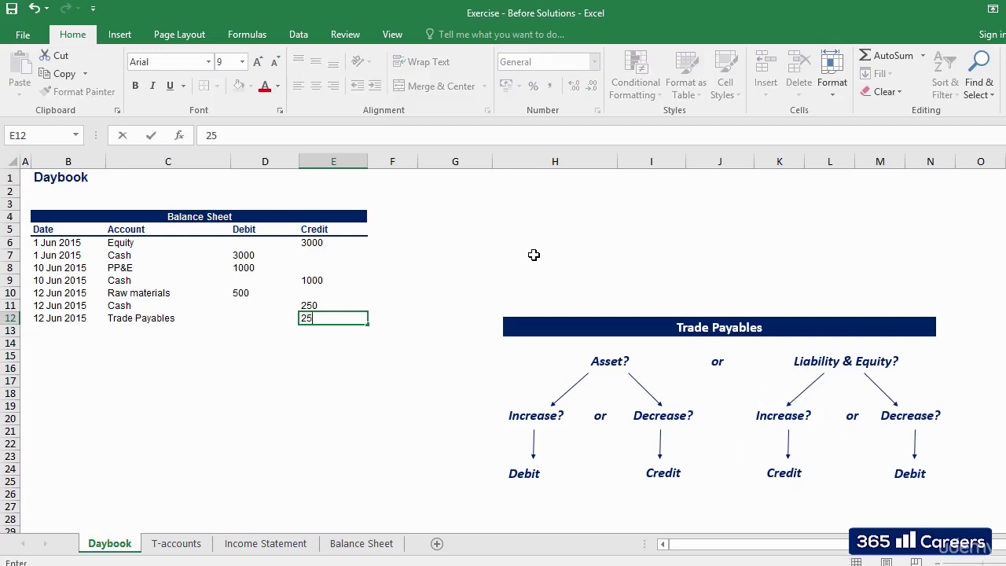
key("Tab")
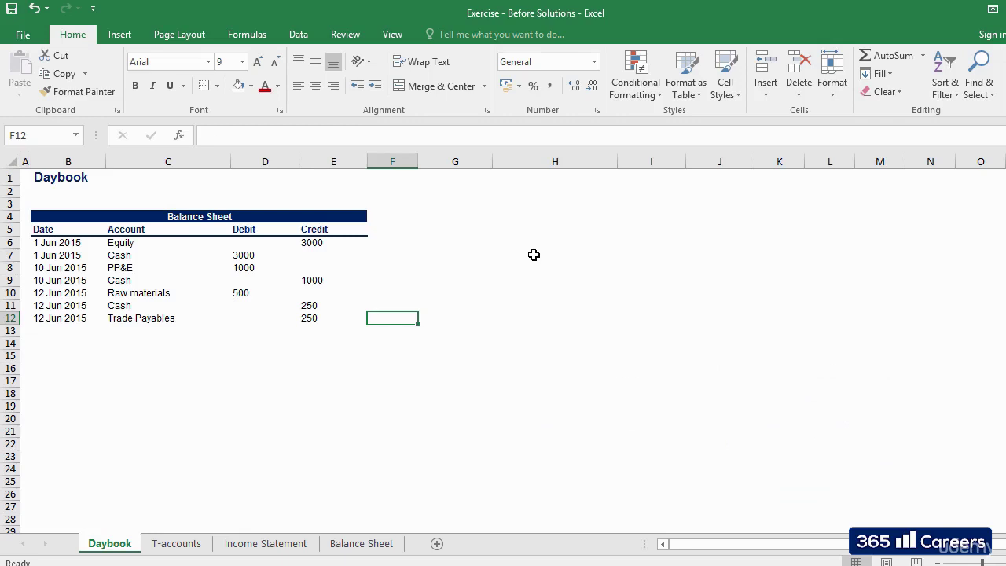
key("Left")
key("Left")
key("Left")
key("Left")
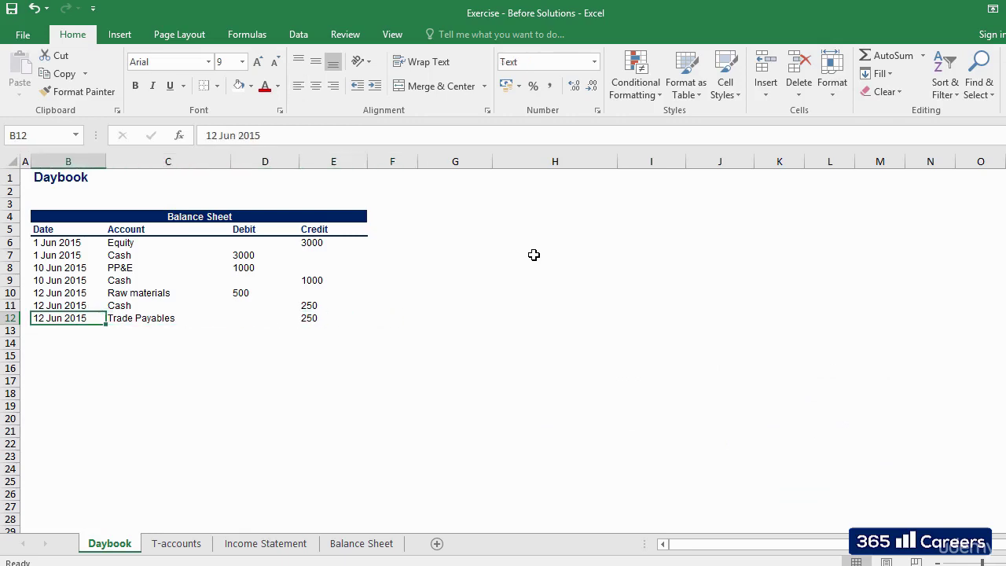
key("shift+Right")
key("shift+Right")
key("shift+Right")
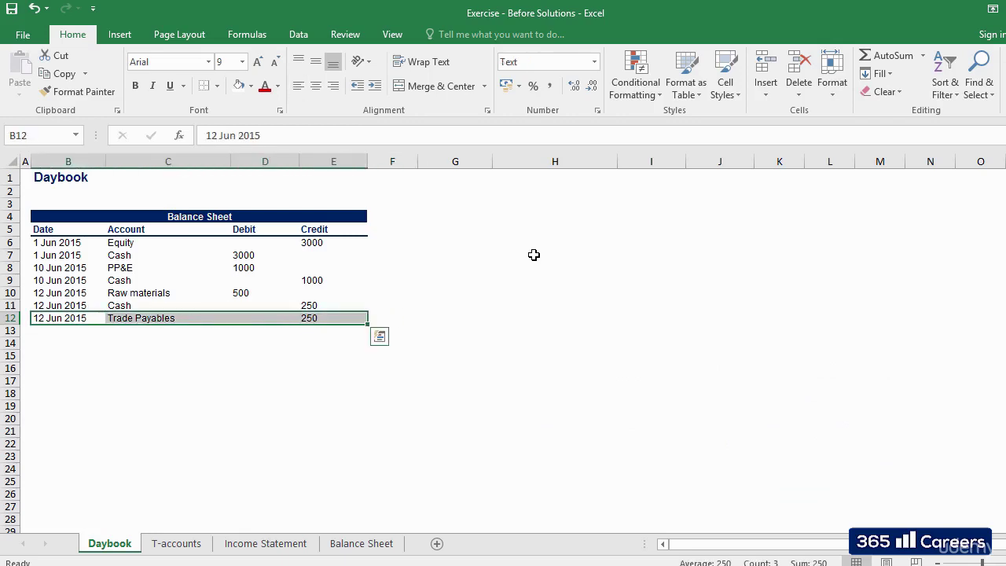
Copy the PP&E T-account on the T-accounts sheet to C17, below the original on the Assets side
key("ctrl+Page_Down")
key("Left")
key("Down")
key("Down")
key("Down")
key("Down")
key("Down")
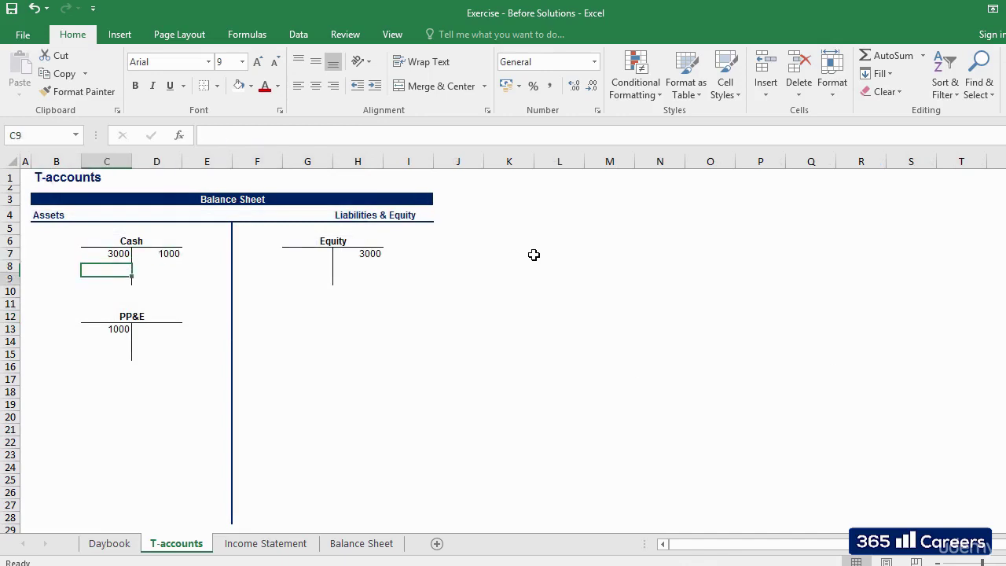
key("shift+Down")
key("shift+Down")
key("shift+Down")
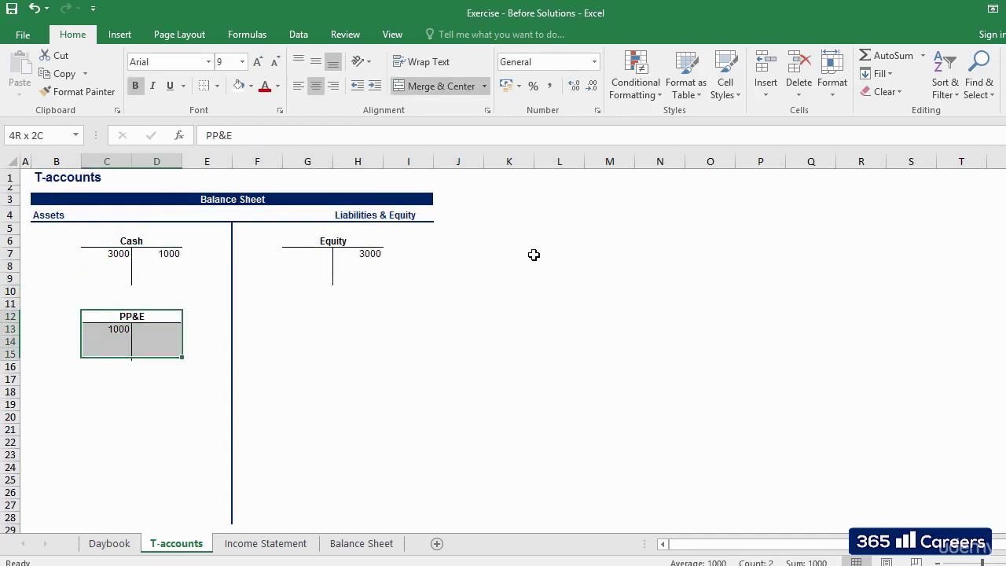
key("ctrl+c")
key("Down")
key("Down")
key("Down")
key("Down")
key("Down")
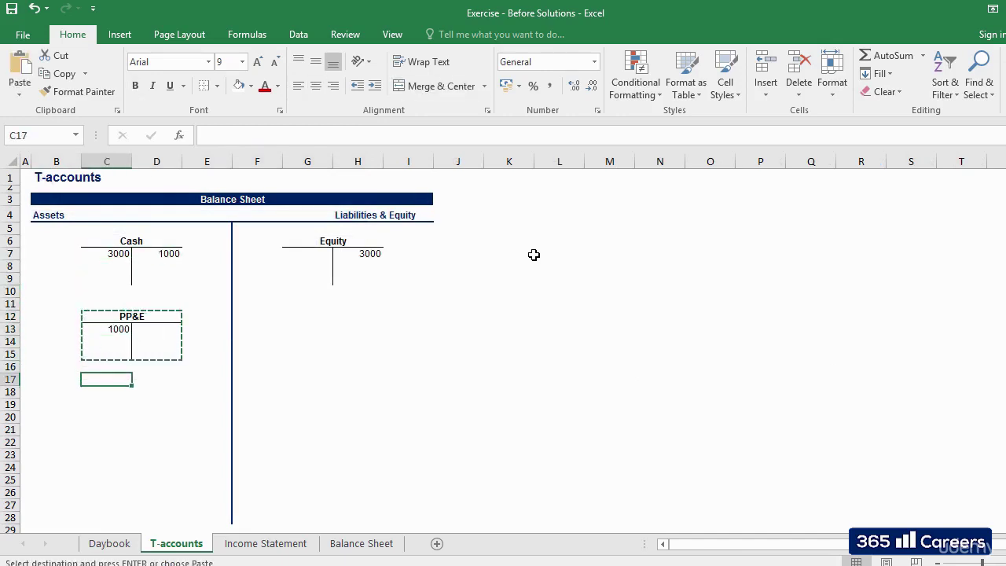
key("ctrl+v")
Clear the copied amount from the new T-account at C17 and title it Raw Materials
key("Right")
key("Right")
key("Up")
key("Left")
key("Left")
key("Down")
key("Down")
key("Delete")
key("Up")
type("Ra")
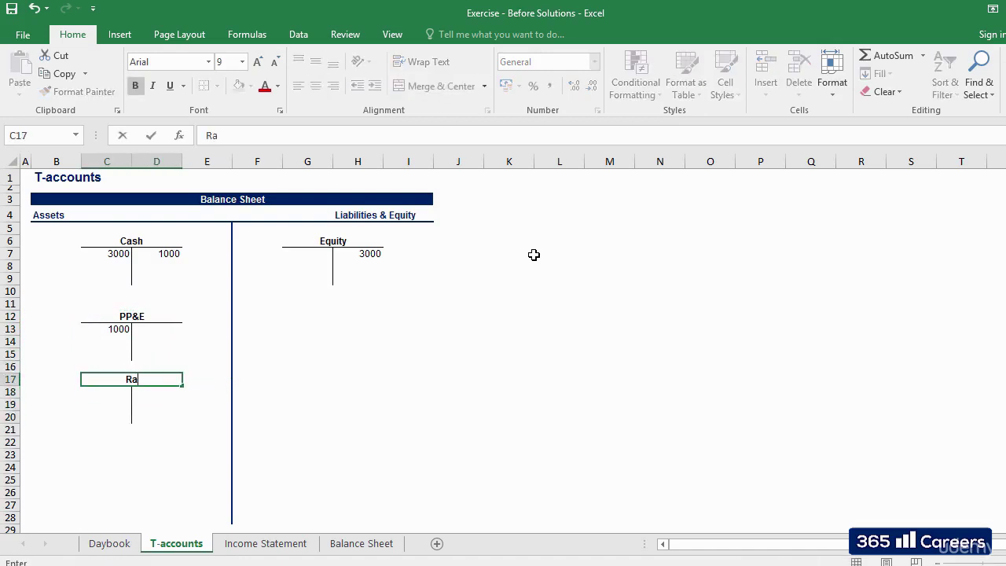
type("w Materials")
key("Tab")
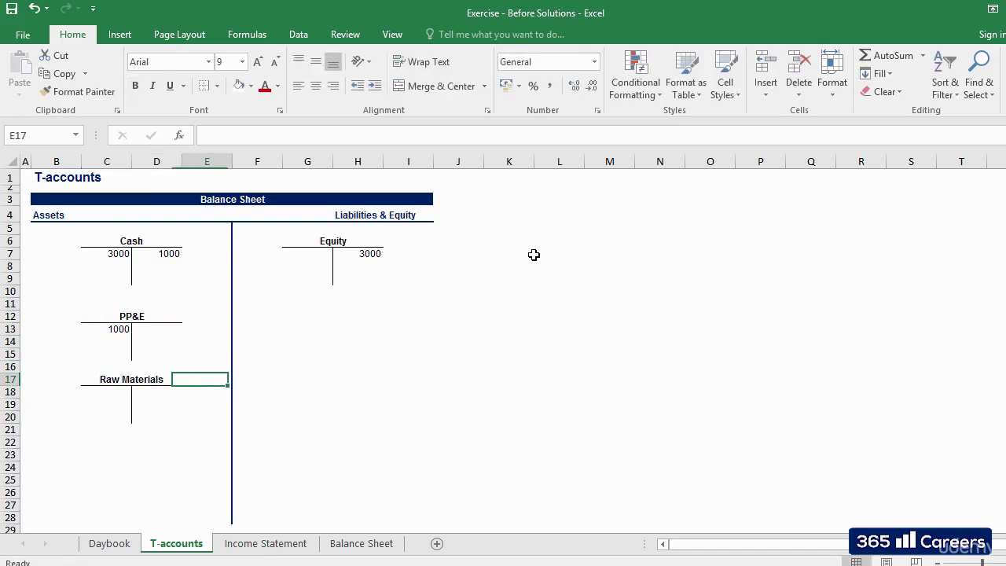
Copy the empty Raw Materials T-account to G11, below Equity on the Liabilities & Equity side
key("Left")
key("shift+Down")
key("shift+Down")
key("shift+Down")
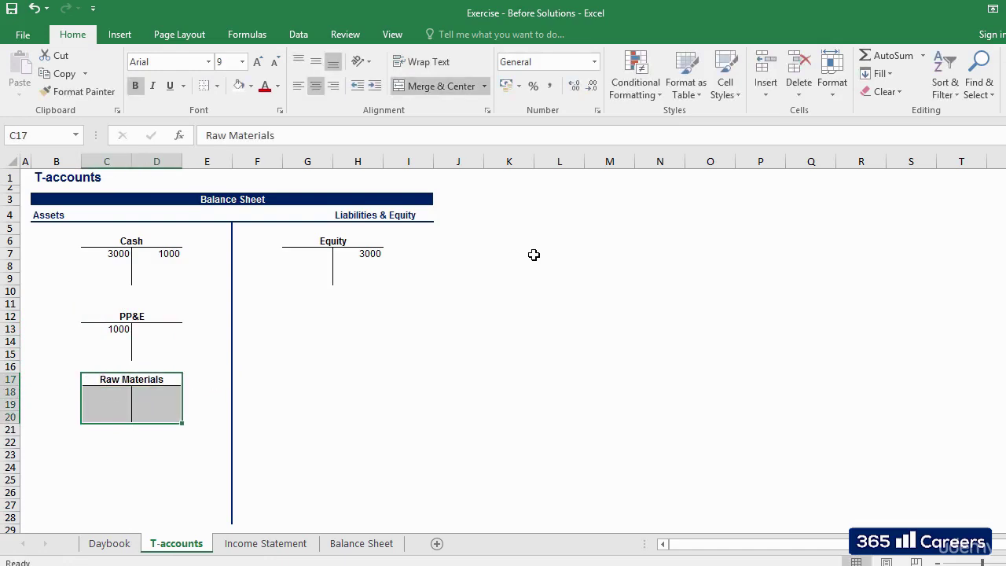
key("ctrl+c")
key("Right")
key("Right")
key("Right")
key("Up")
key("Up")
key("Up")
key("Up")
key("Up")
key("Up")
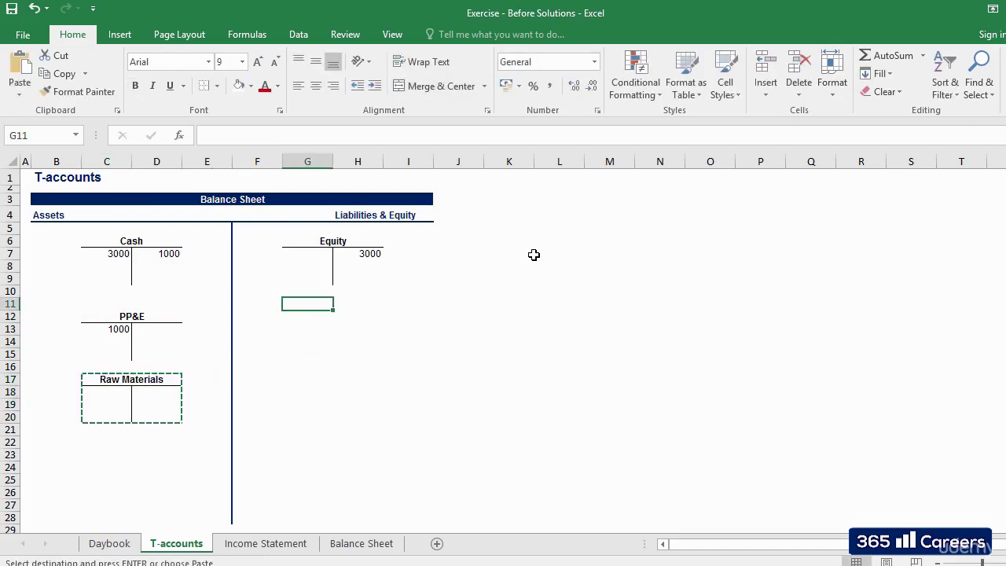
key("ctrl+v")
Title the T-account copied below Equity as Trade Payables
key("Up")
key("Down")
type("Tra")
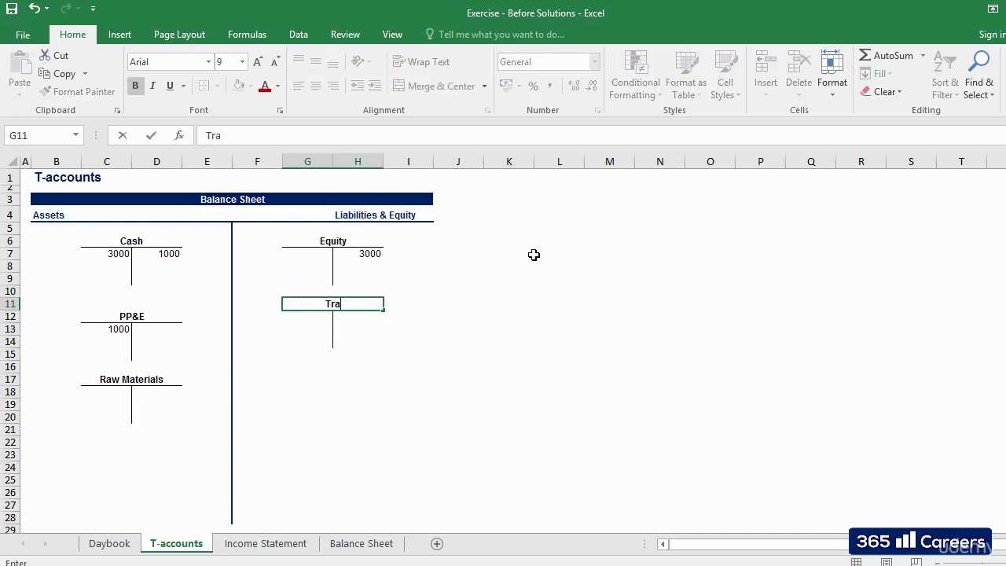
type("de Payables")
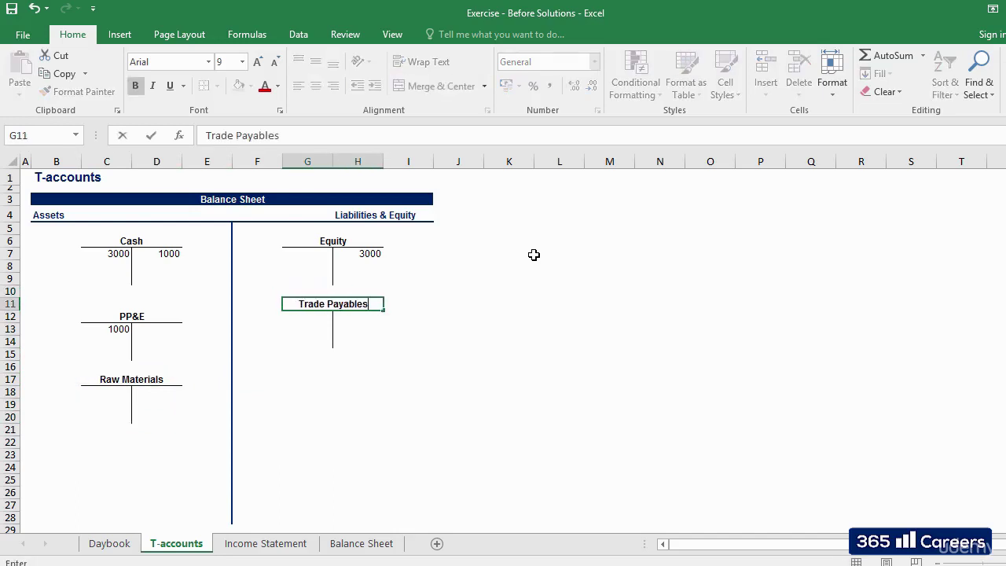
key("Right")
Enter 500 on the debit side of the Raw Materials T-account in C18
key("Left")
key("Down")
key("Down")
key("Left")
key("Left")
key("Down")
key("Left")
key("Left")
key("Down")
key("Down")
key("Down")
key("Down")
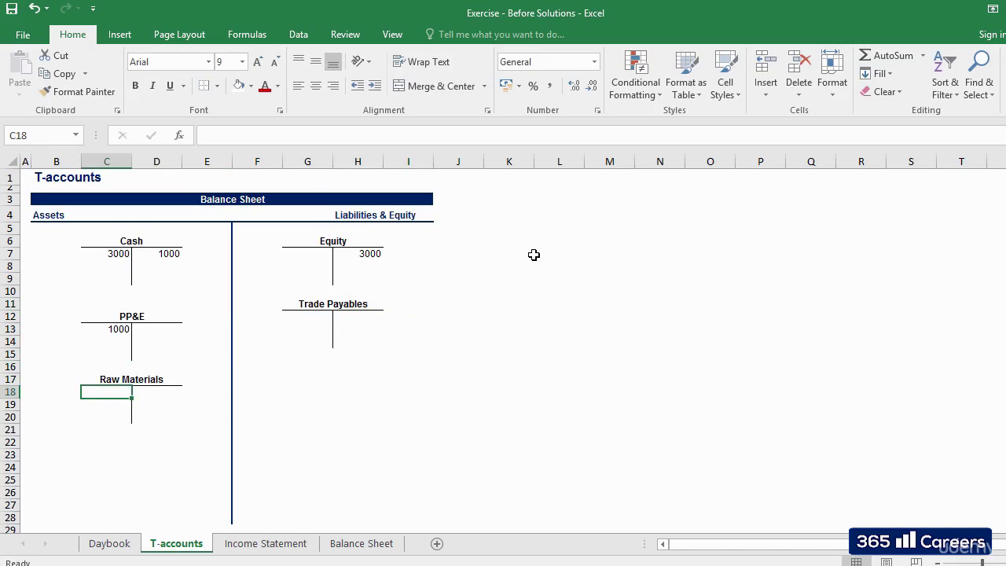
type("500")
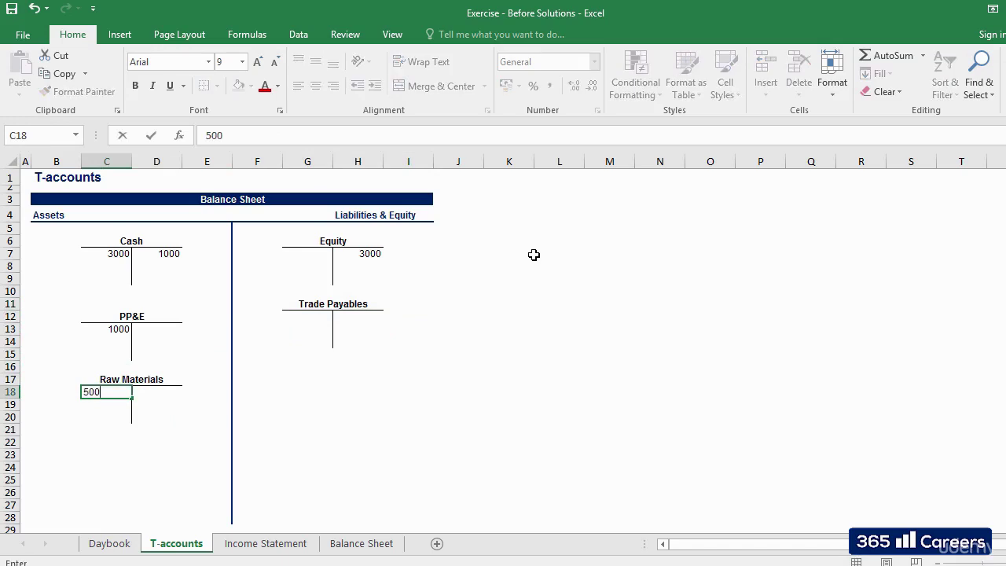
key("Right")
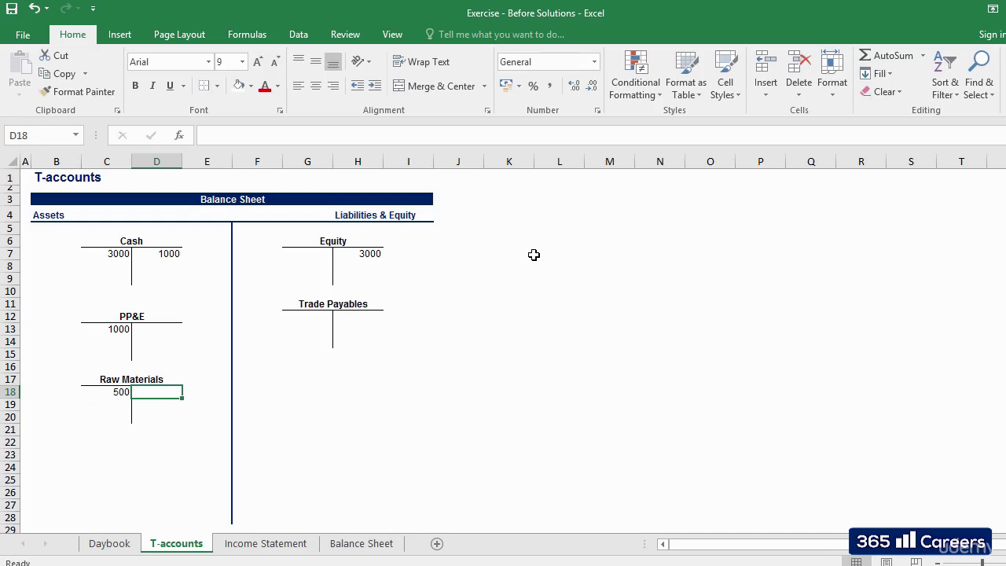
key("Left")
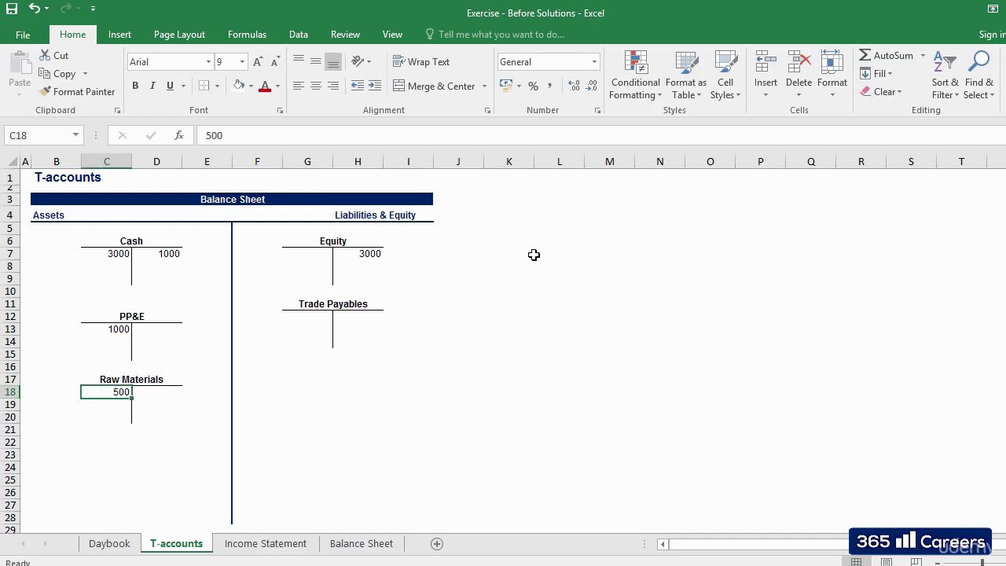
Enter 250 on the credit side of the Cash T-account in D8, below the 1000 entry
key("Right")
key("Right")
key("Right")
key("Right")
key("Up")
key("Up")
key("Up")
key("Up")
key("Up")
key("Up")
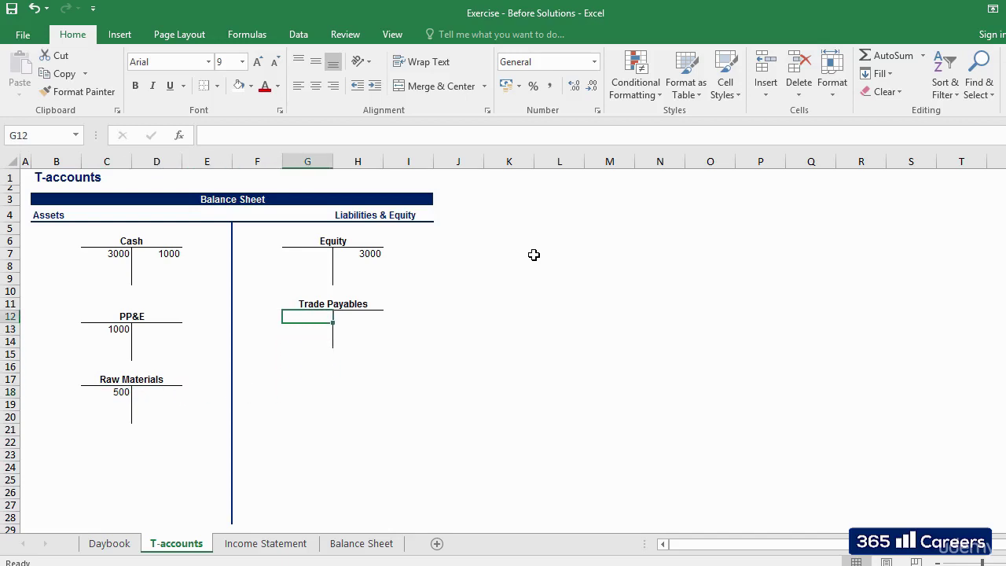
key("Left")
key("Left")
key("Left")
key("Up")
key("Up")
key("Up")
key("Up")
type("250")
key("Right")
Enter 250 on the credit side of the Trade Payables T-account in H12
key("Right")
key("Right")
key("Right")
key("Down")
key("Down")
key("Down")
key("Down")
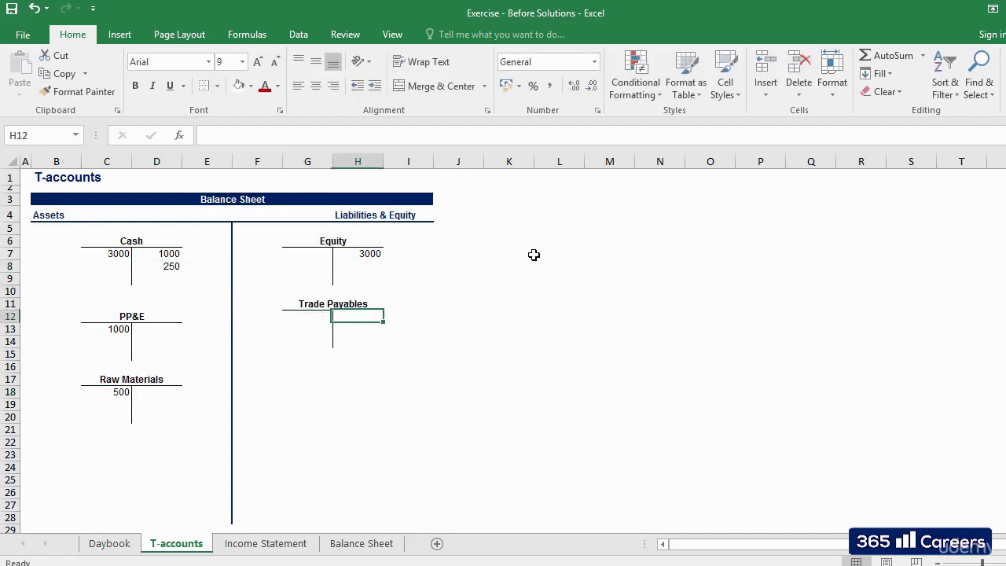
type("250")
key("Right")
key("Down")
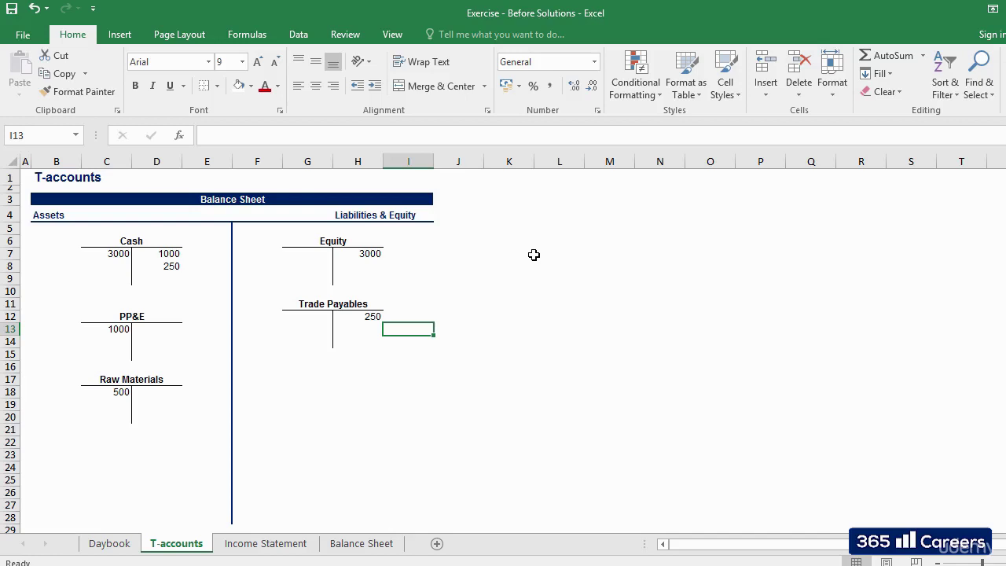
key("Left")
key("Left")
key("Down")
key("Down")
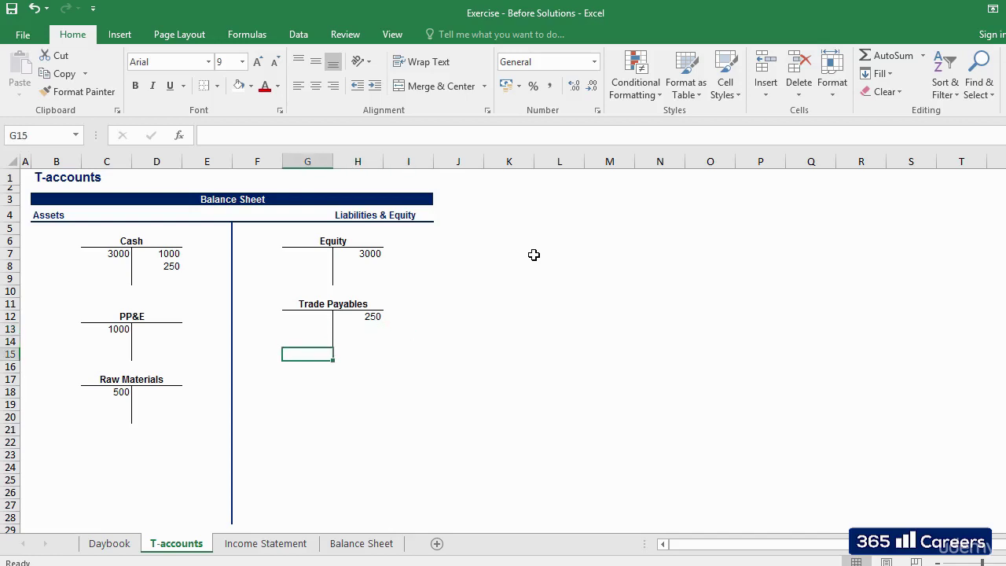
key("Down")
key("Down")
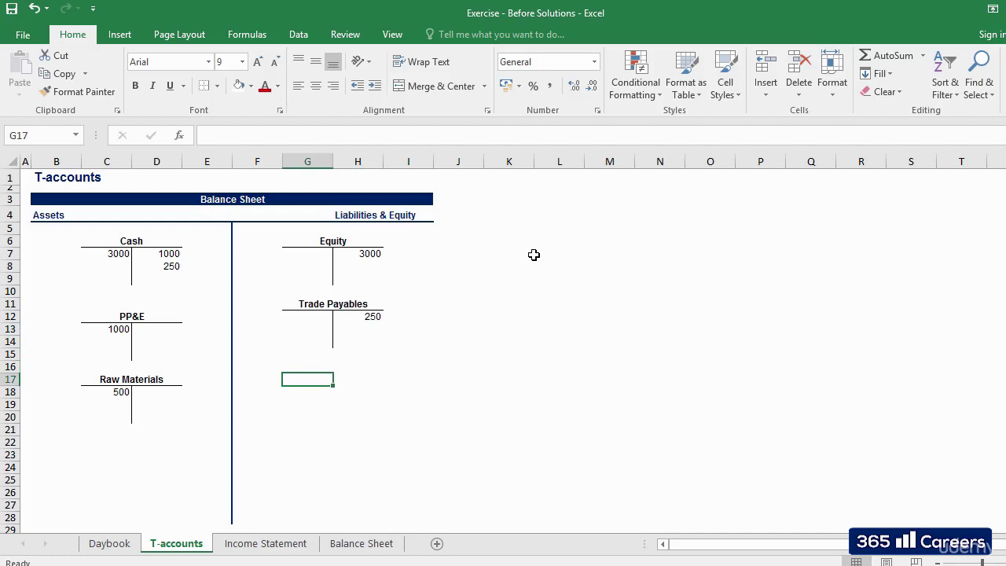